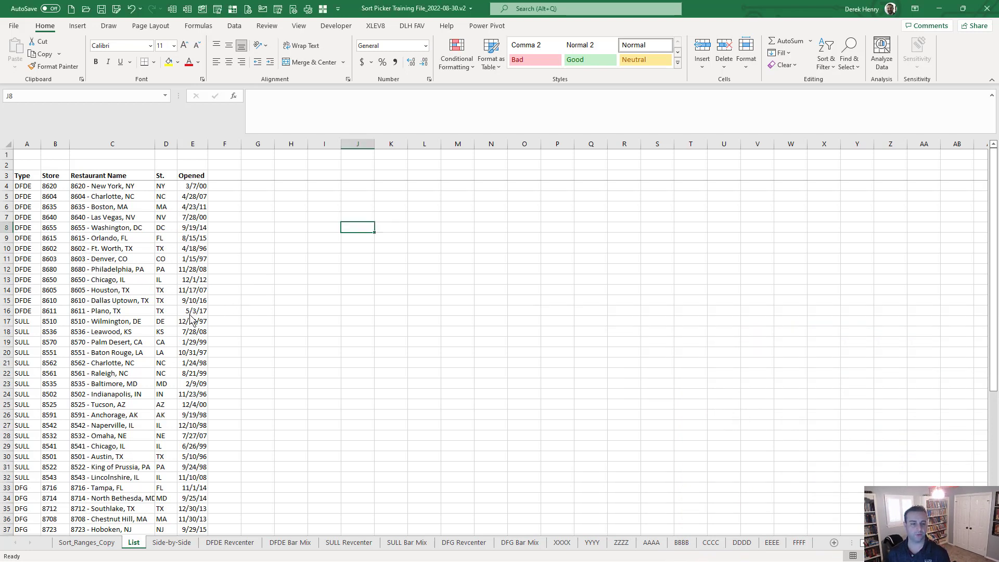
Select the entire restaurant list on the List sheet, from the Type header in A3 through the last Opened date
key(ctrl+Left)
key(ctrl+Left)
key(ctrl+Up)
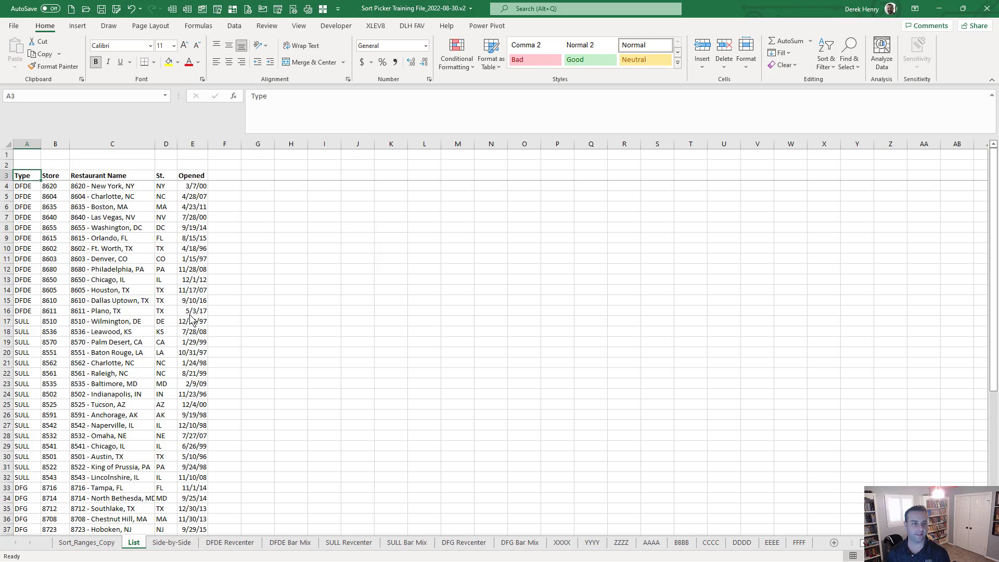
key(ctrl+shift+Right)
key(ctrl+shift+Down)
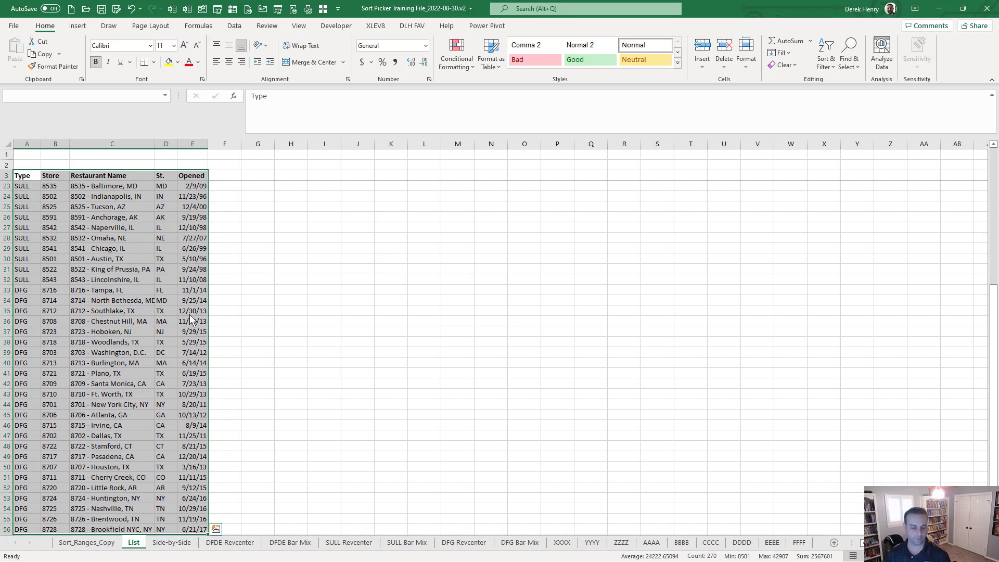
Run the sort picker's Quick sort on the selected list with the criteria A_A, sorting Type ascending
key(ctrl+shift+s)
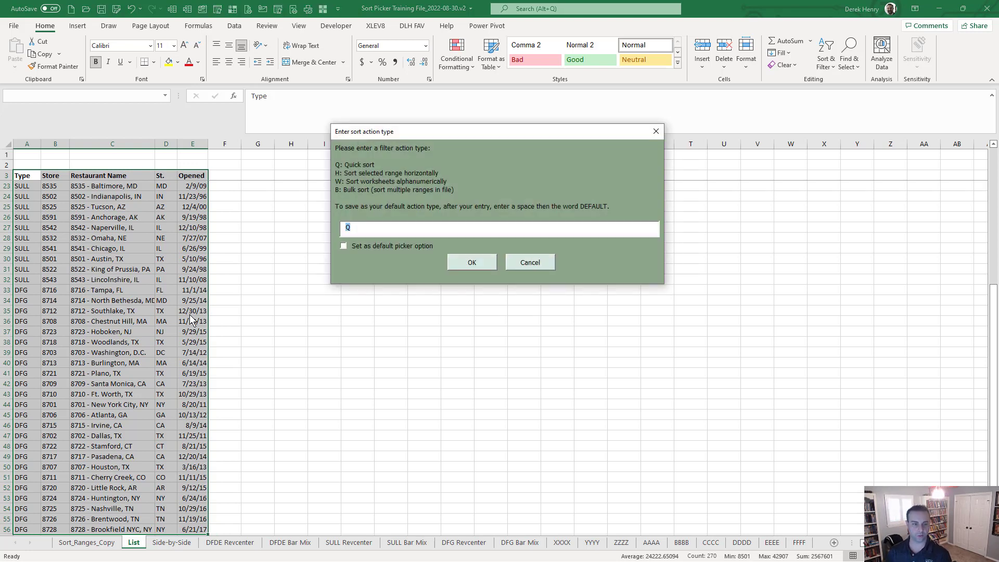
click(343, 246)
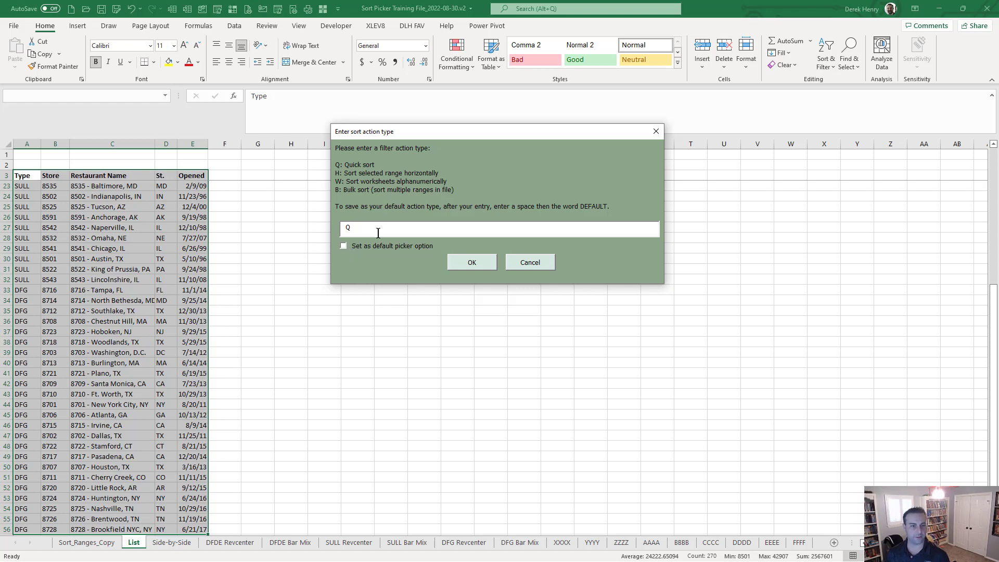
key(Return)
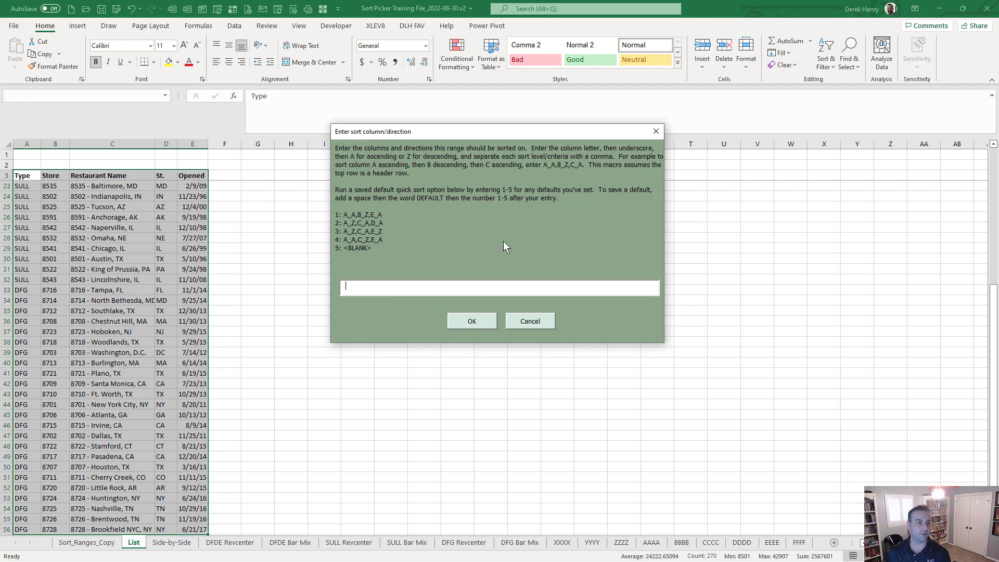
text(A_A)
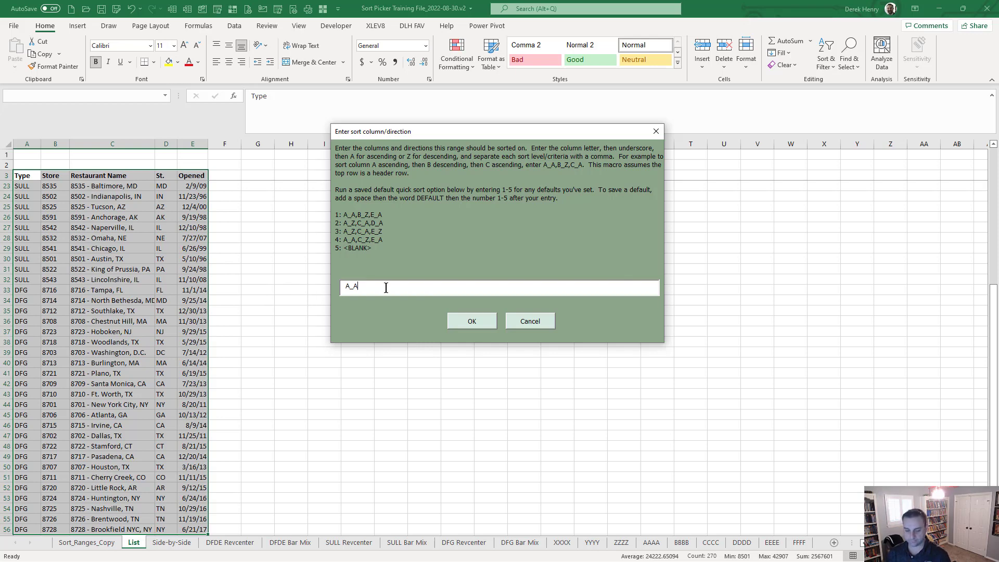
key(Return)
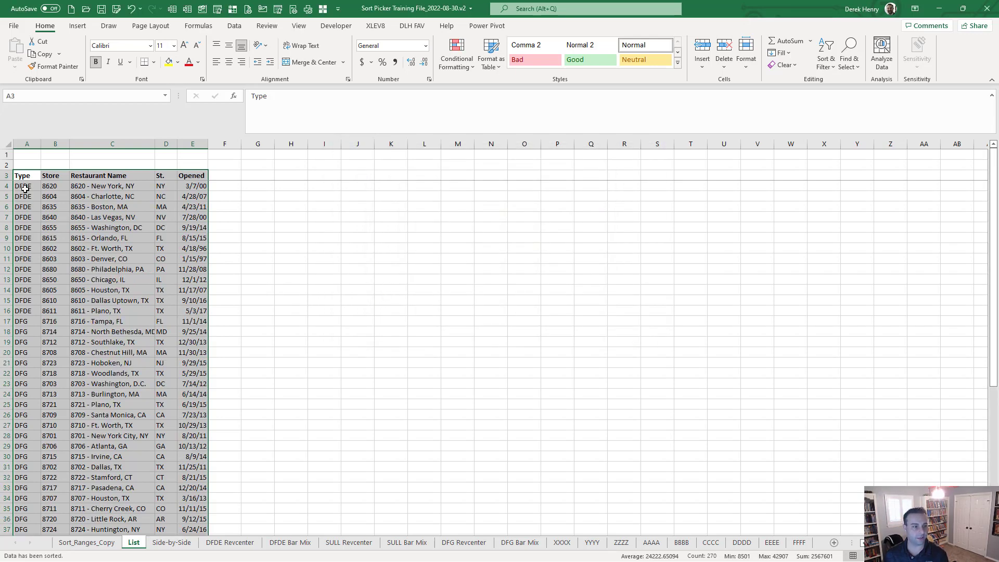
scroll(58, 403, down, 3)
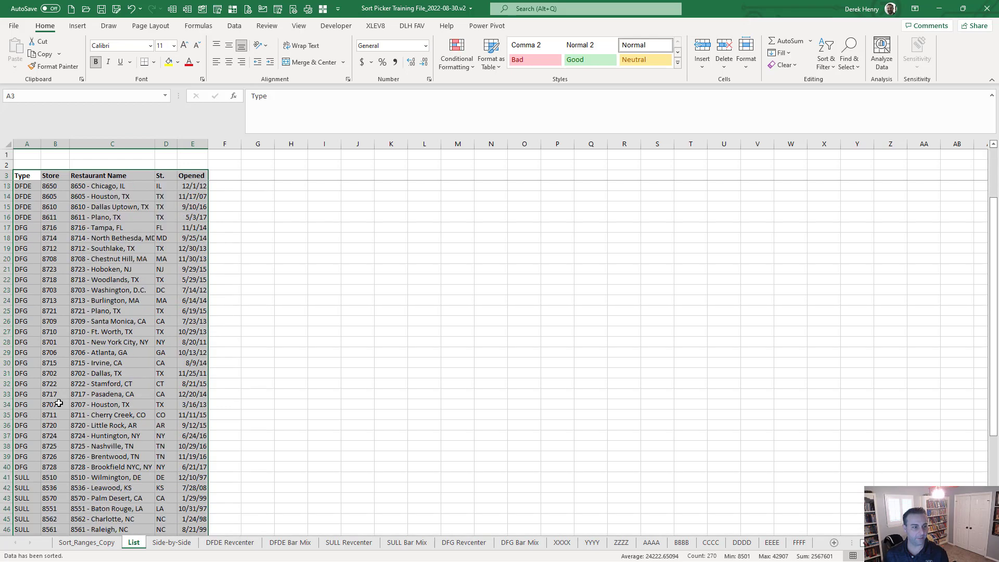
scroll(59, 403, up, 3)
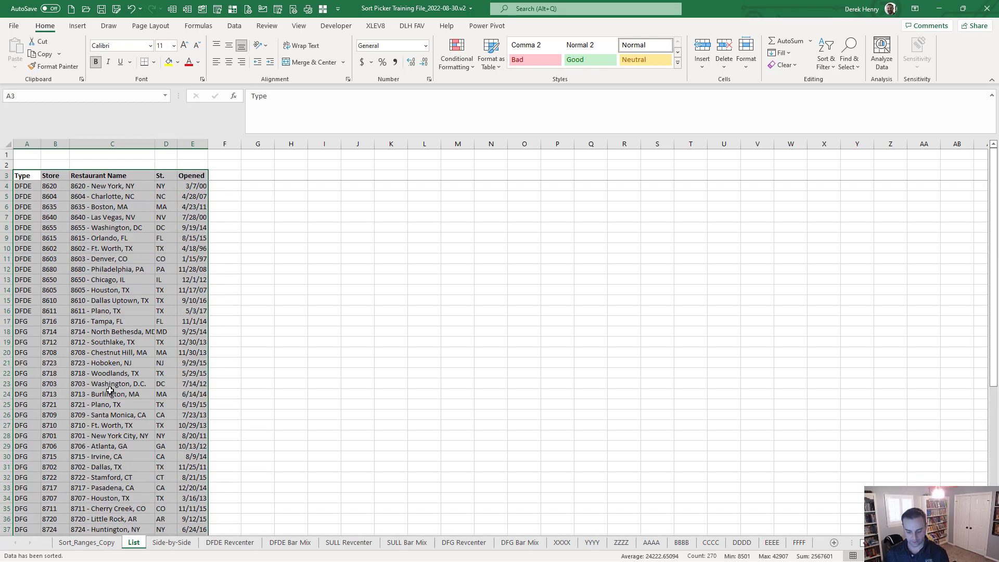
Quick sort the restaurant list by state, store and type, all ascending, using the criteria D_A,B_A,A_A
key(ctrl+shift+s)
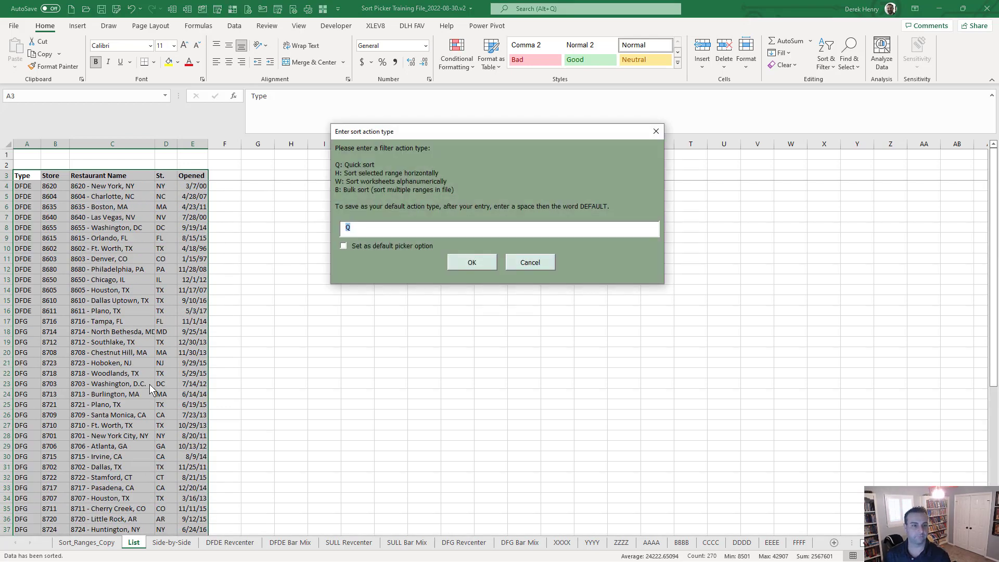
key(Return)
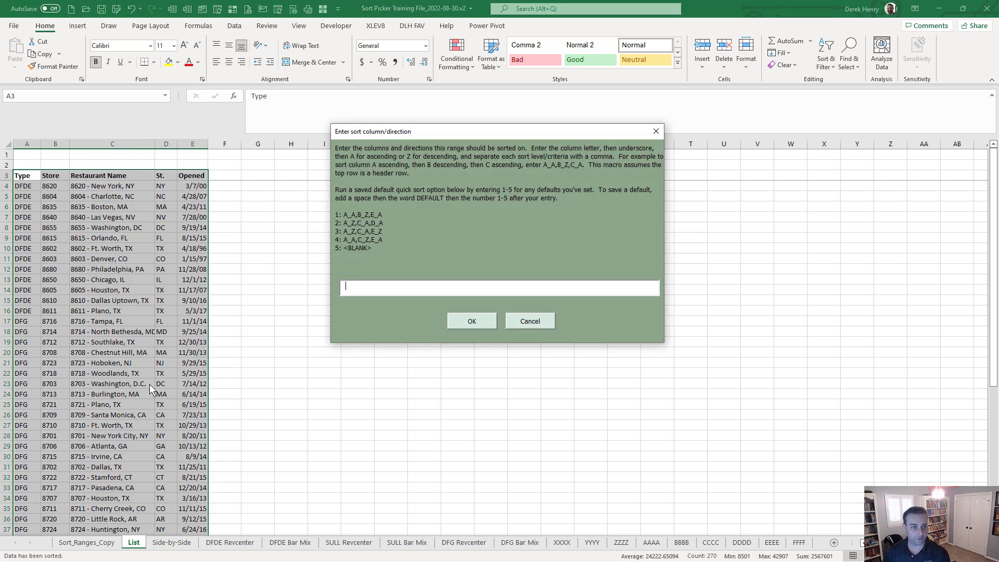
text(D)
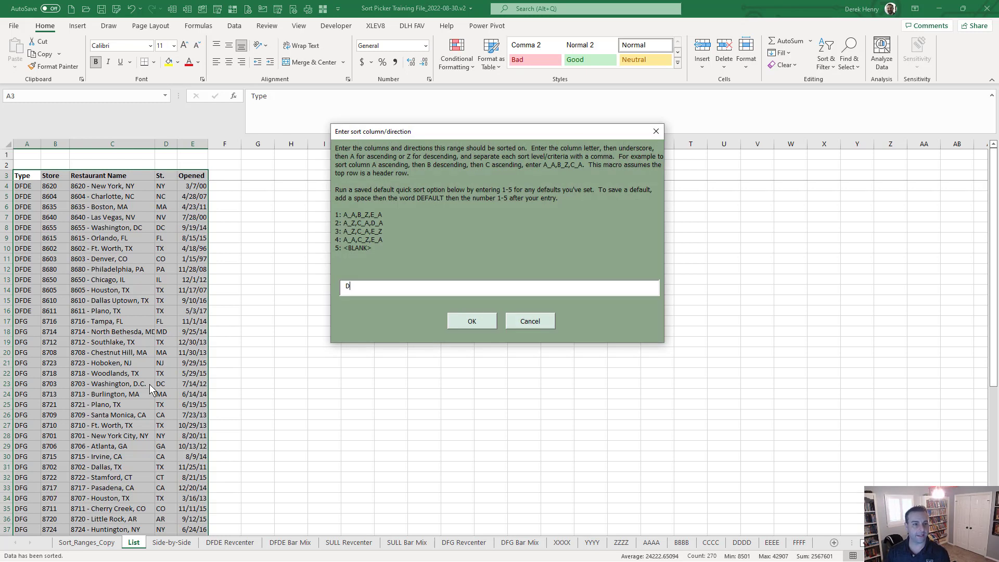
text(_A)
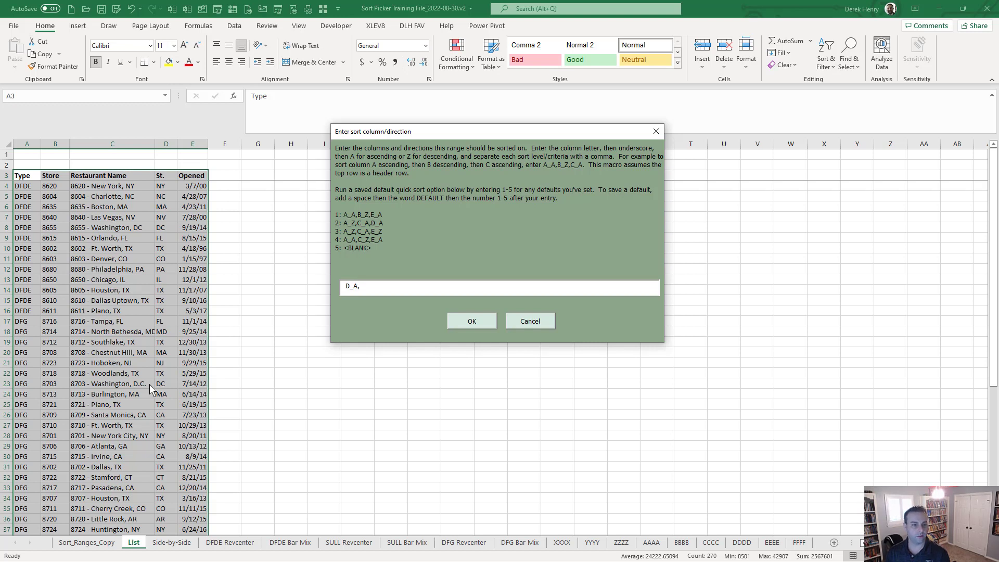
text(,B_A)
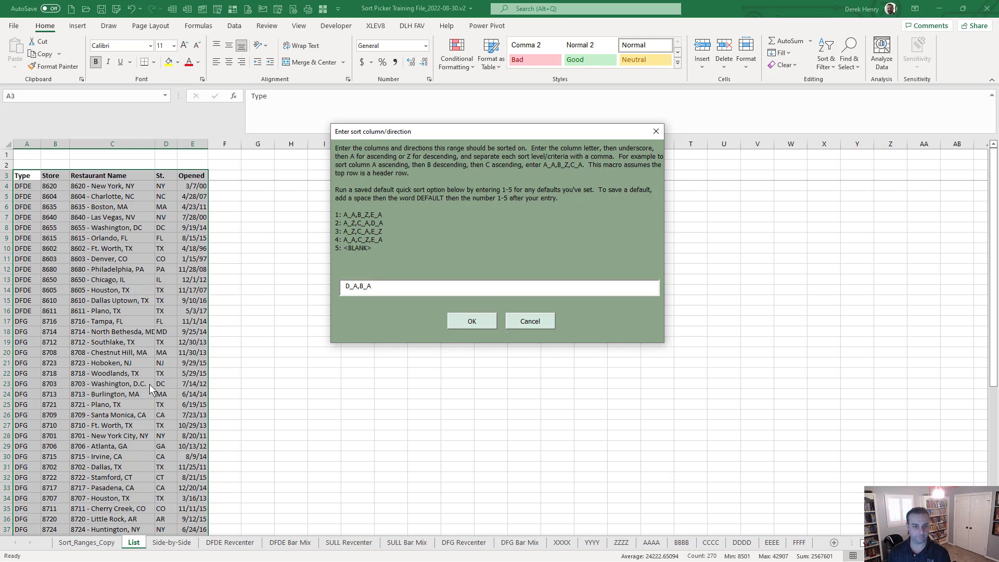
text(,A_A)
key(Return)
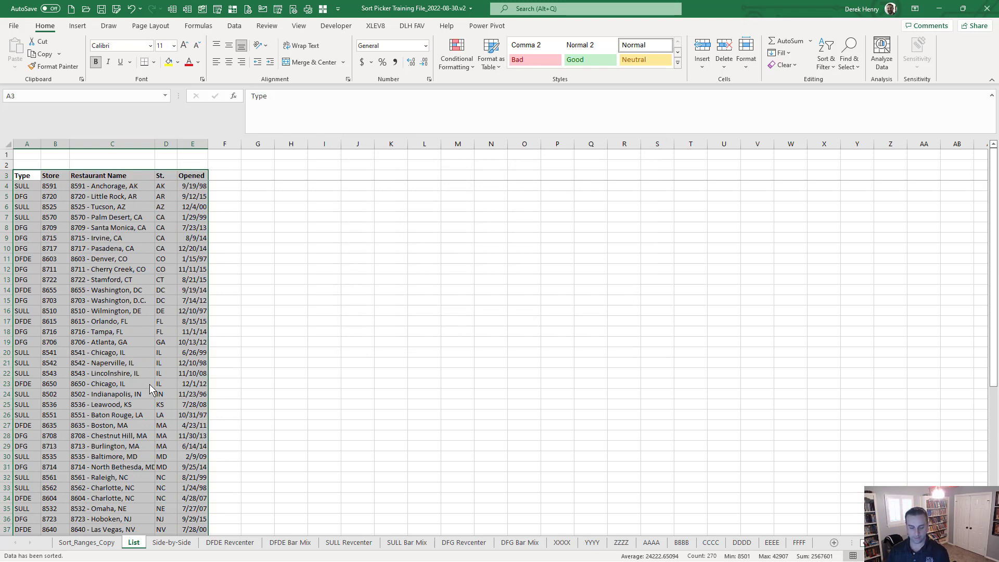
Quick sort the list with A_A,B_A,C_A and save these criteria as default 4 by adding DEFAULT4 to the entry
key(ctrl+shift+s)
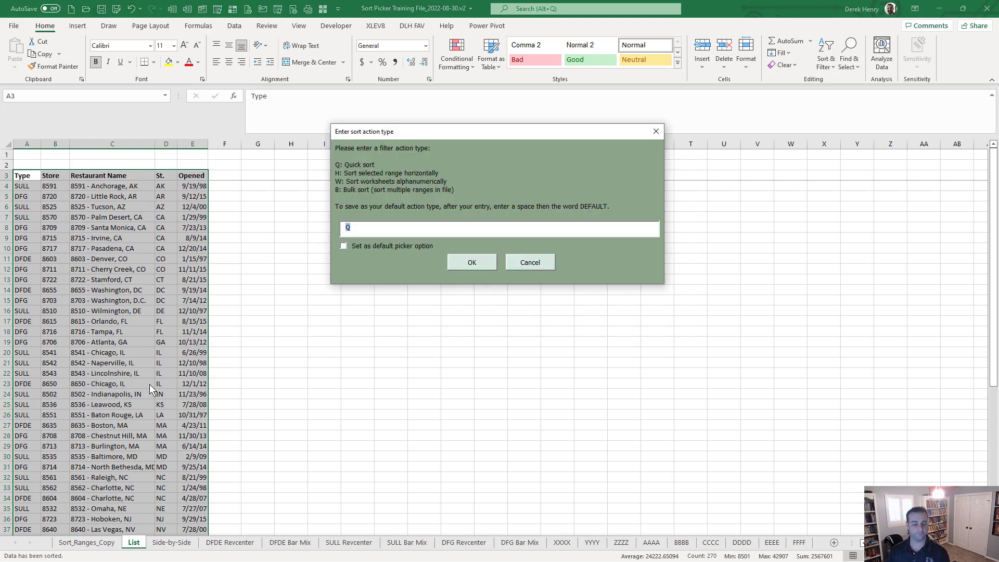
key(Return)
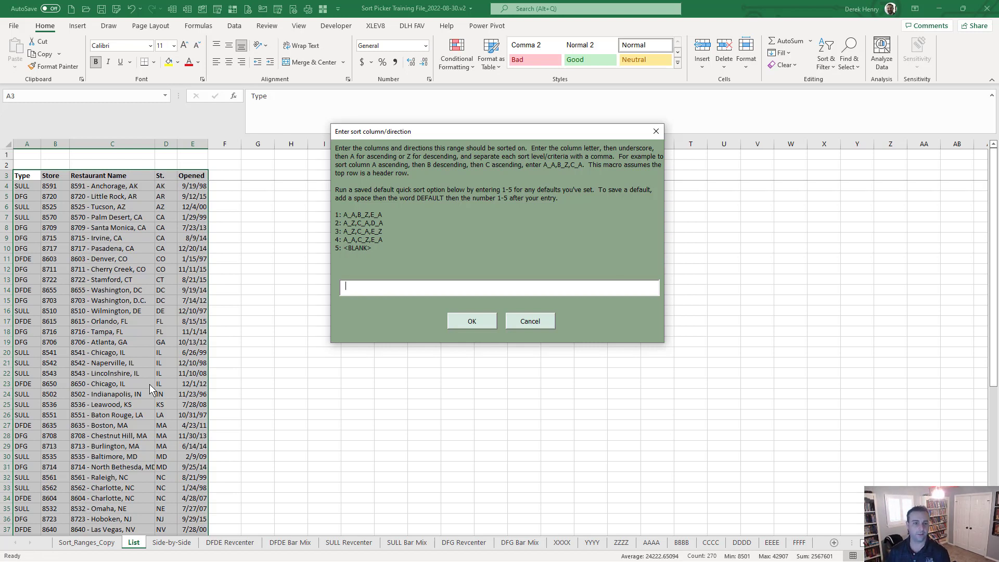
text(A_A,B_A)
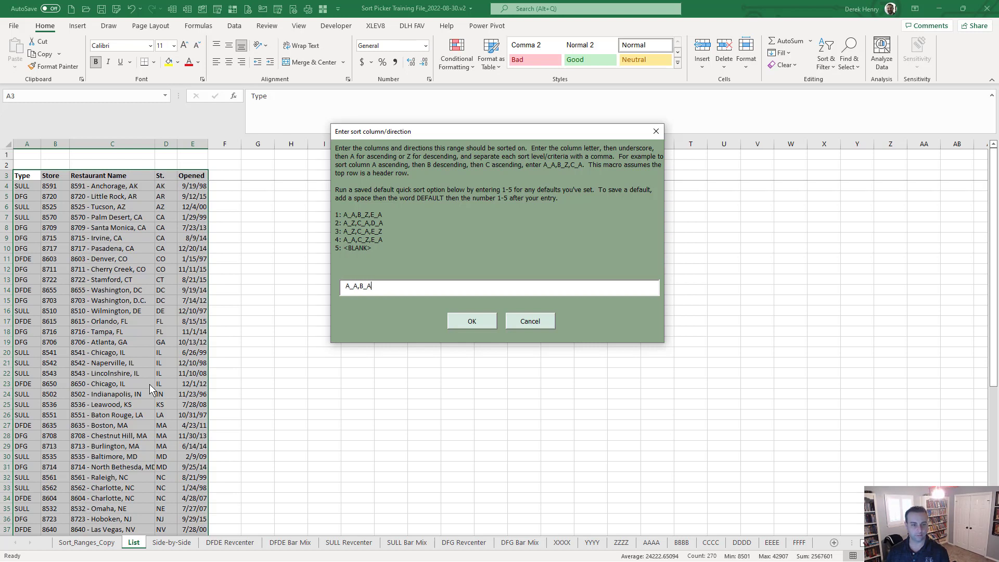
text(,C_A)
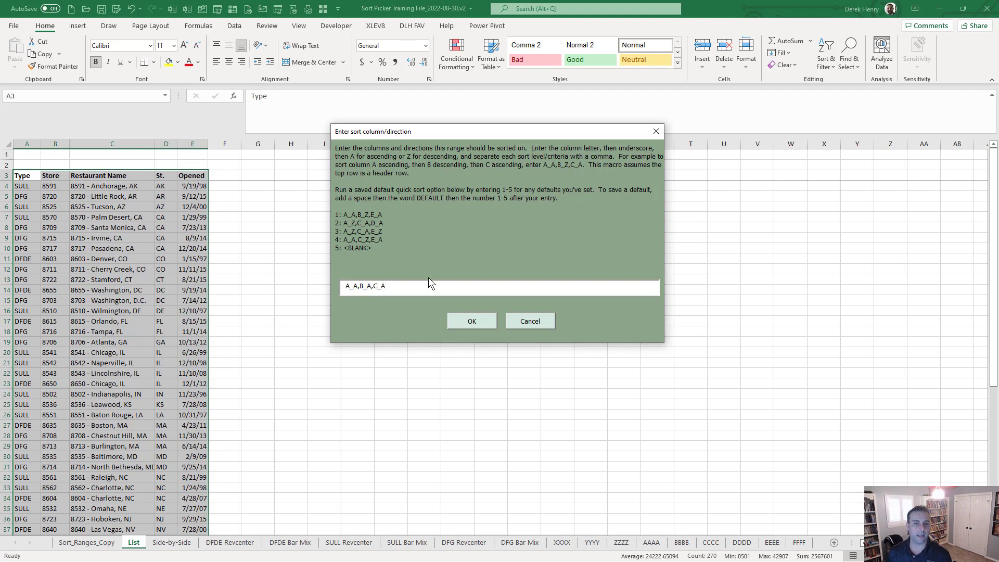
text( DEFAULT4)
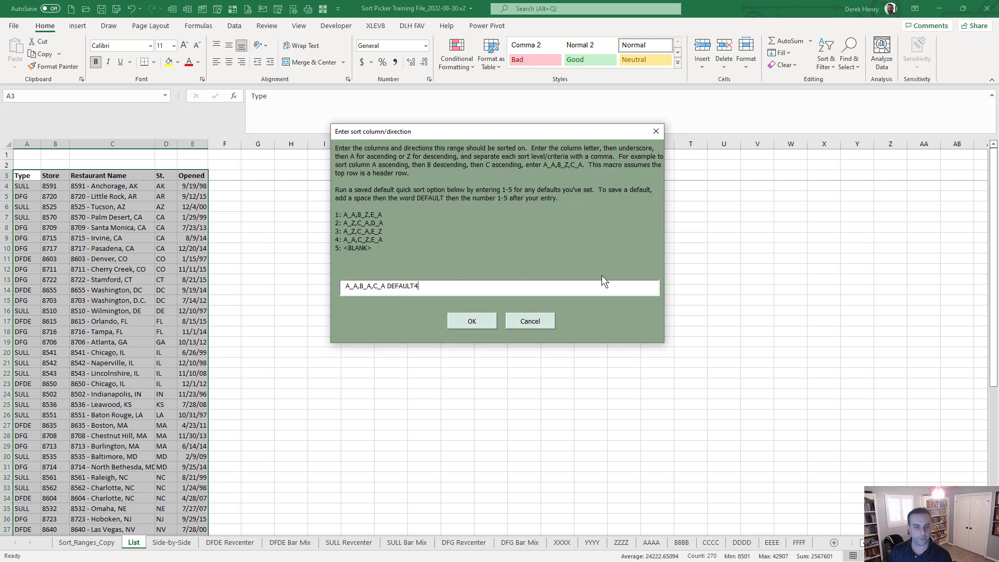
key(Return)
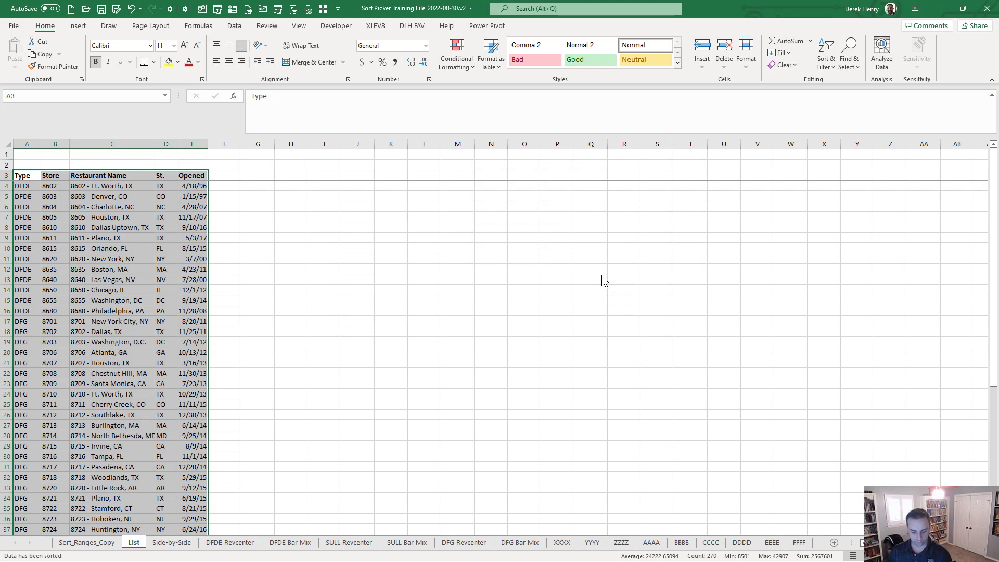
Check the saved Quick sort defaults in the sort picker and close it without entering criteria
key(ctrl+shift+s)
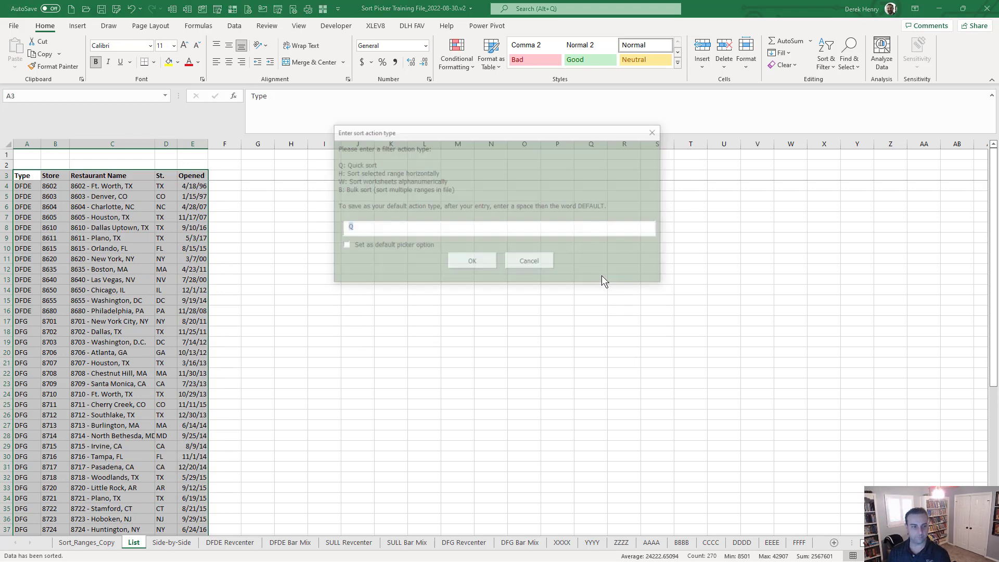
text(q)
key(Return)
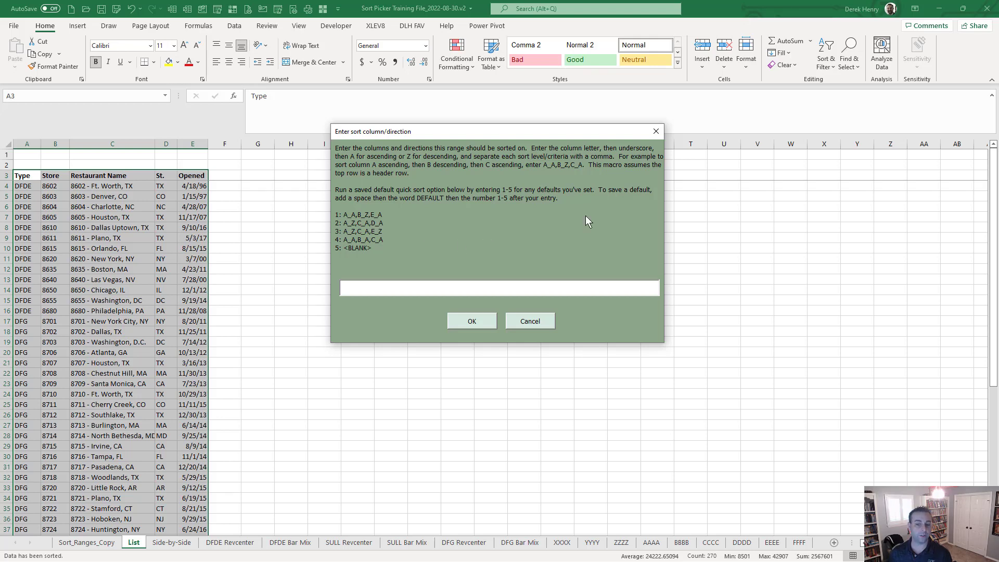
key(Return)
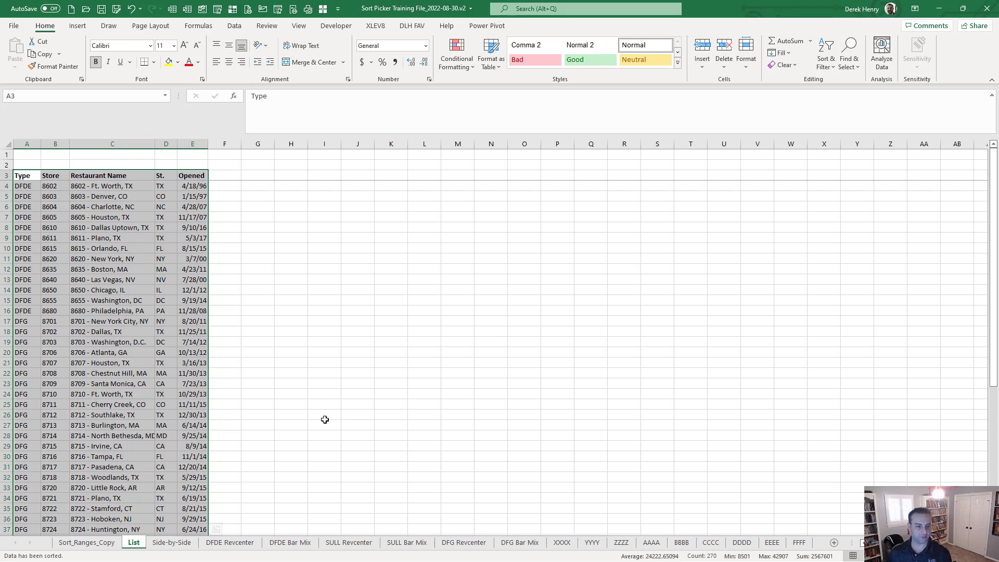
Open the Side-by-Side sheet and select the store revenue columns in C3:N8, including the store numbers and totals
click(172, 542)
click(126, 218)
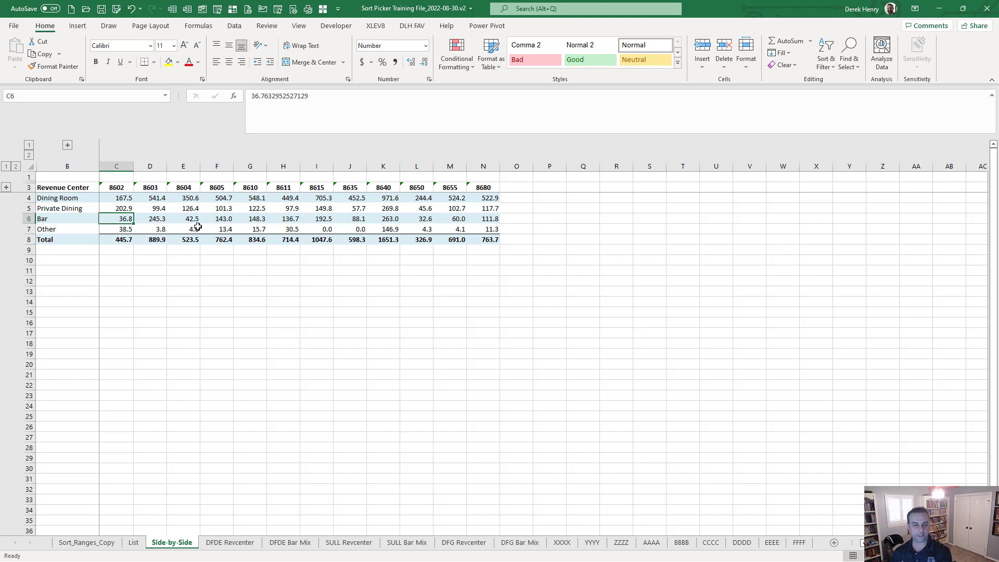
drag(112, 187, 481, 244)
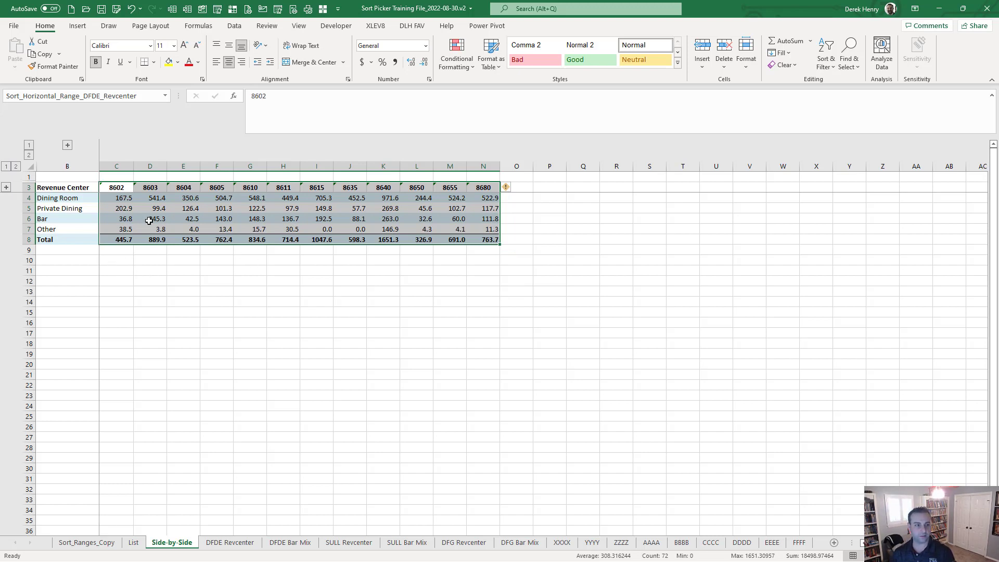
Sort the store columns horizontally by the Dining Room row in descending order (H, Z), starting from cell C4
click(115, 198)
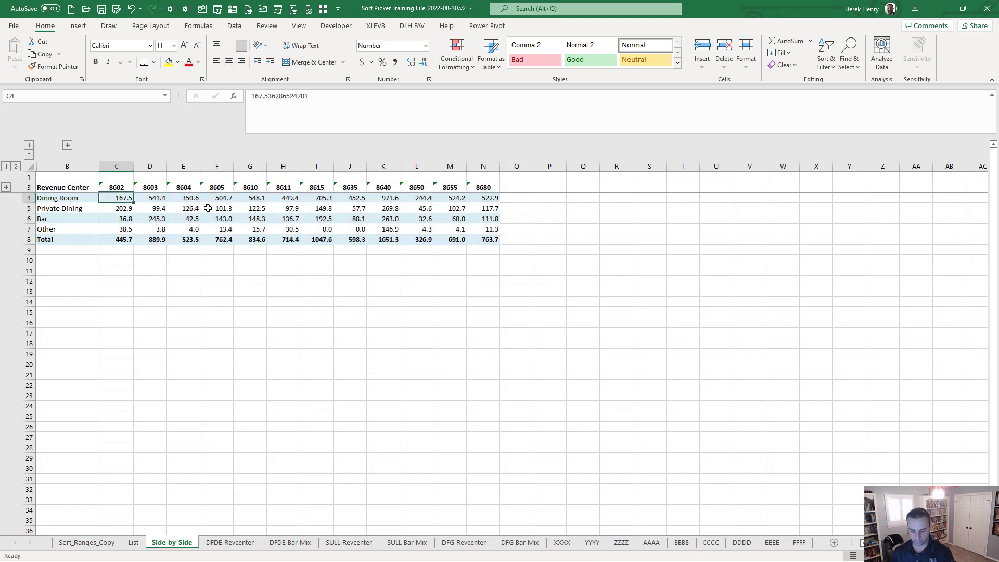
key(ctrl+shift+s)
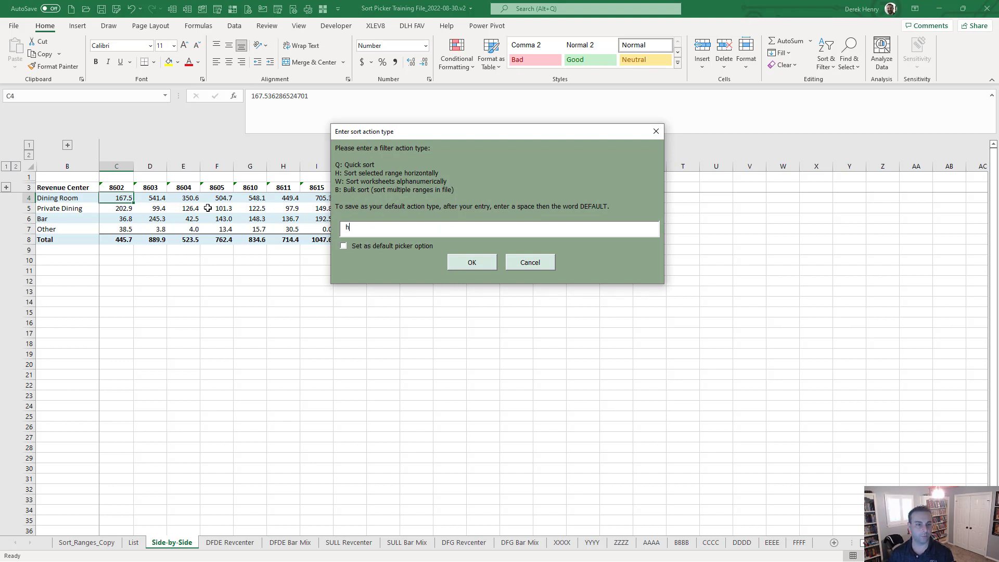
key(Return)
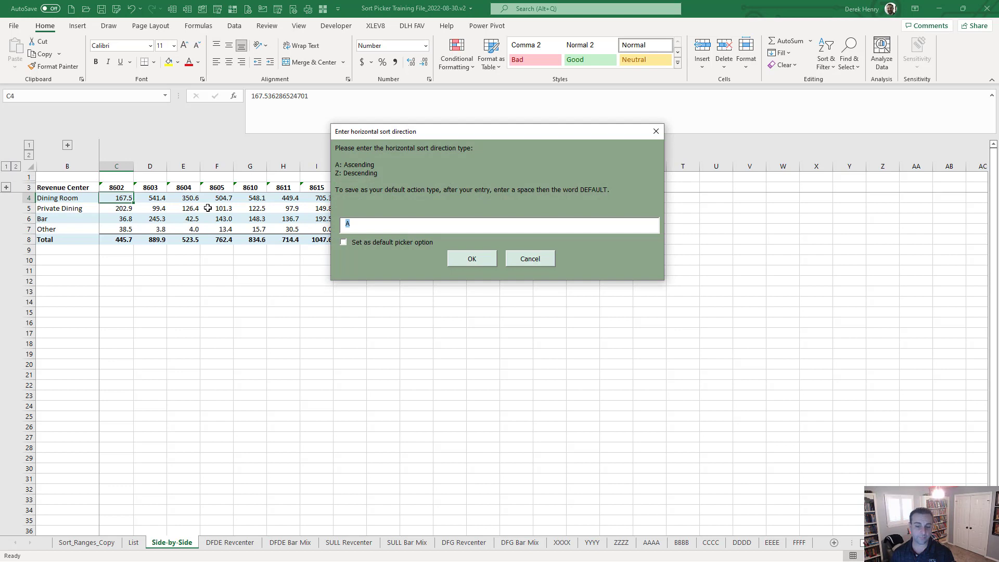
text(z)
key(Return)
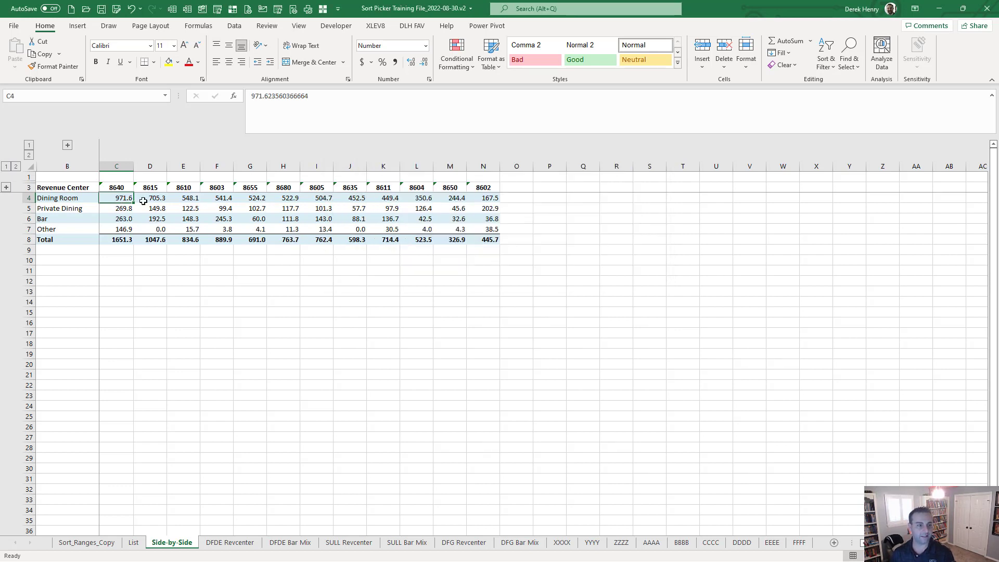
Sort the store columns horizontally by the store number row in ascending order (H, A), starting from cell C3
click(25, 199)
click(118, 207)
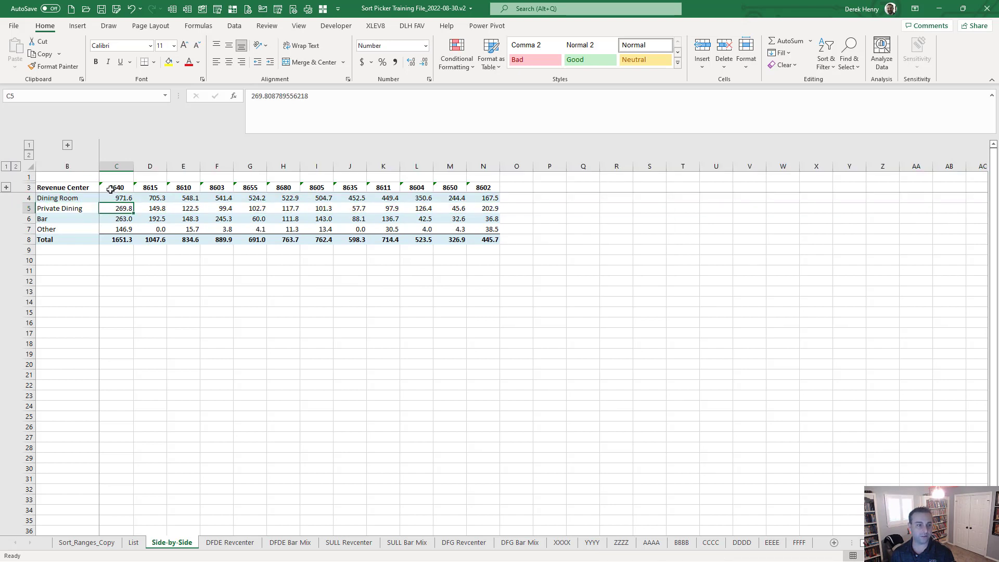
click(111, 189)
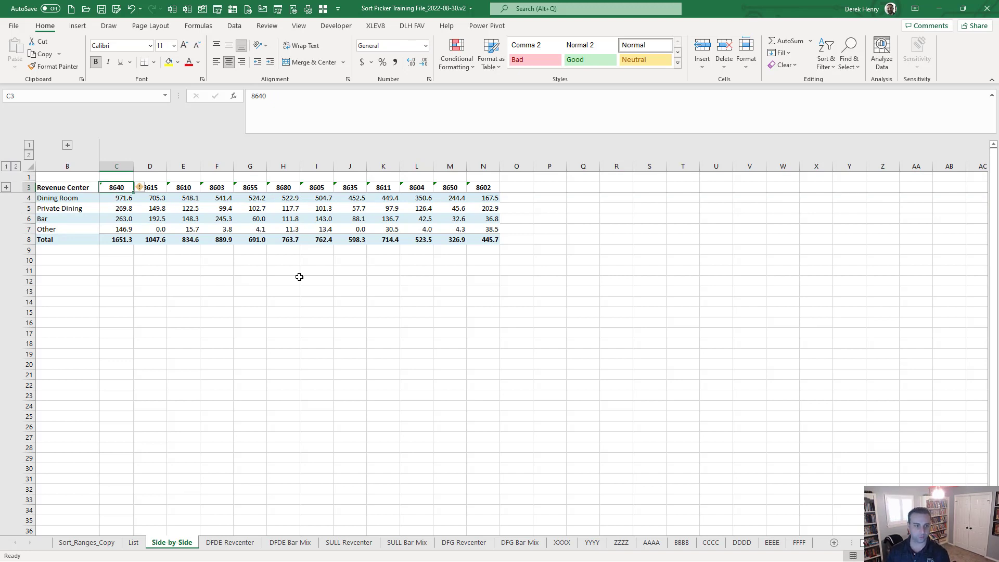
key(ctrl+shift+s)
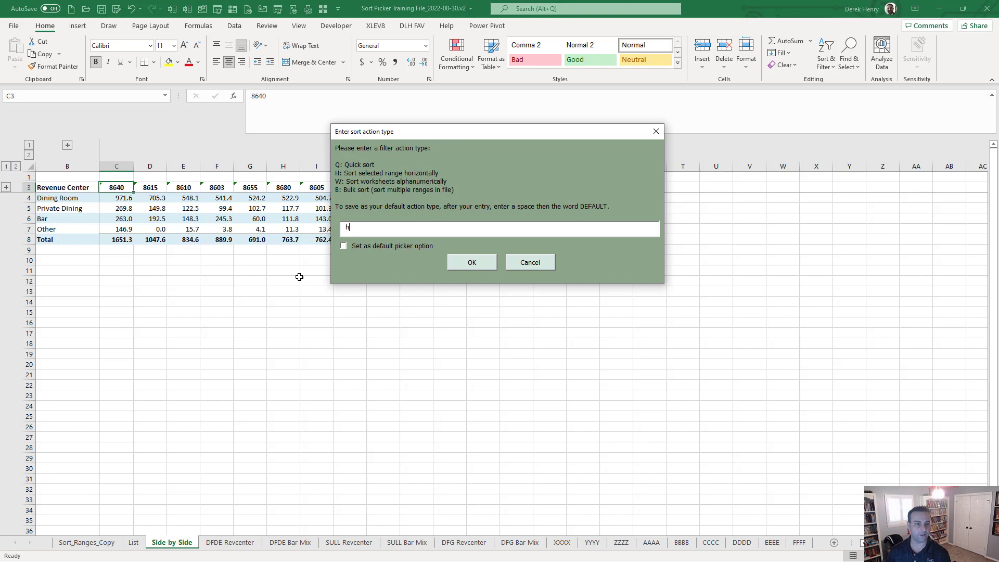
key(Return)
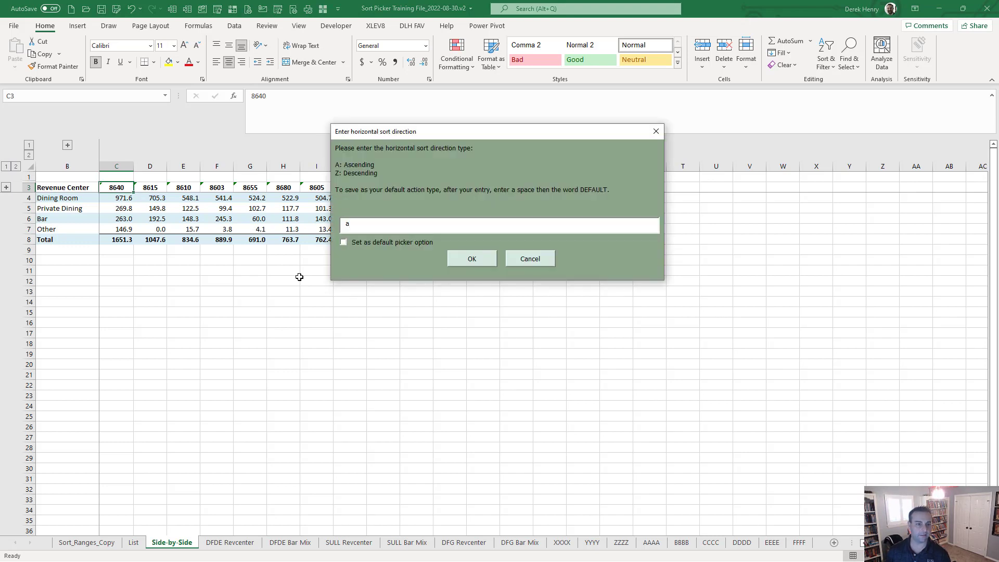
click(343, 242)
click(343, 242)
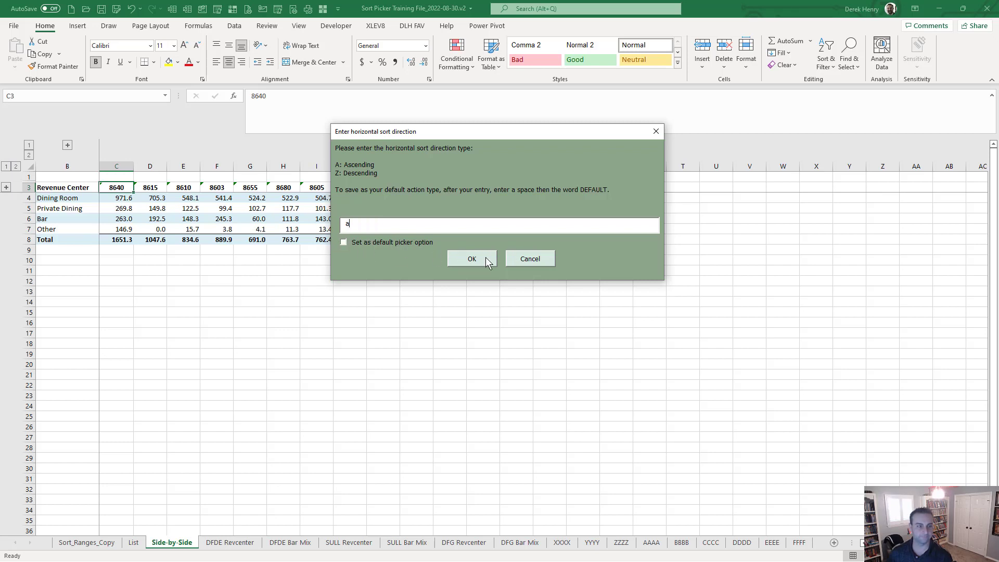
click(472, 259)
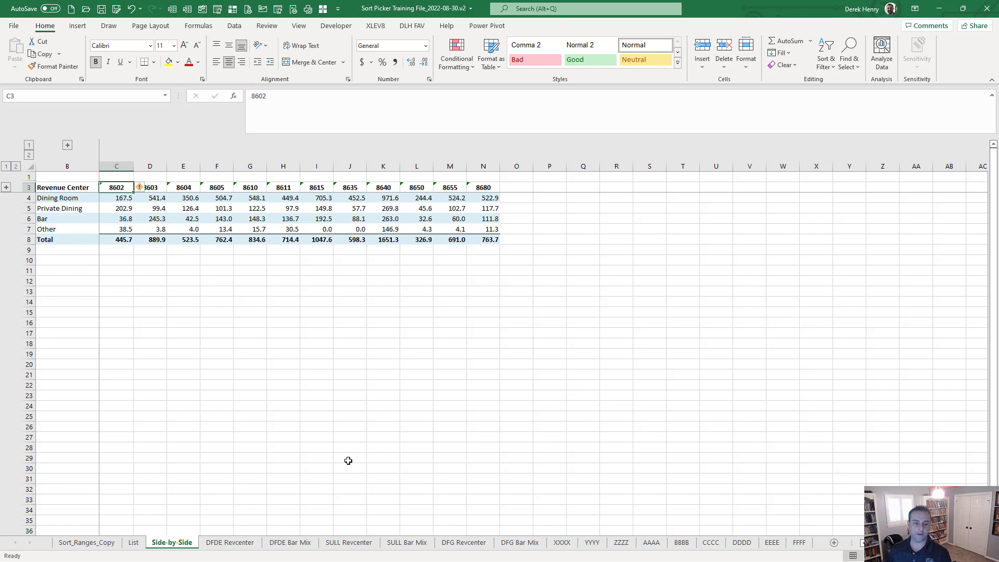
Open the DFDE Revcenter sheet and collapse its column outline groups to level 1
key(ctrl+Page_Down)
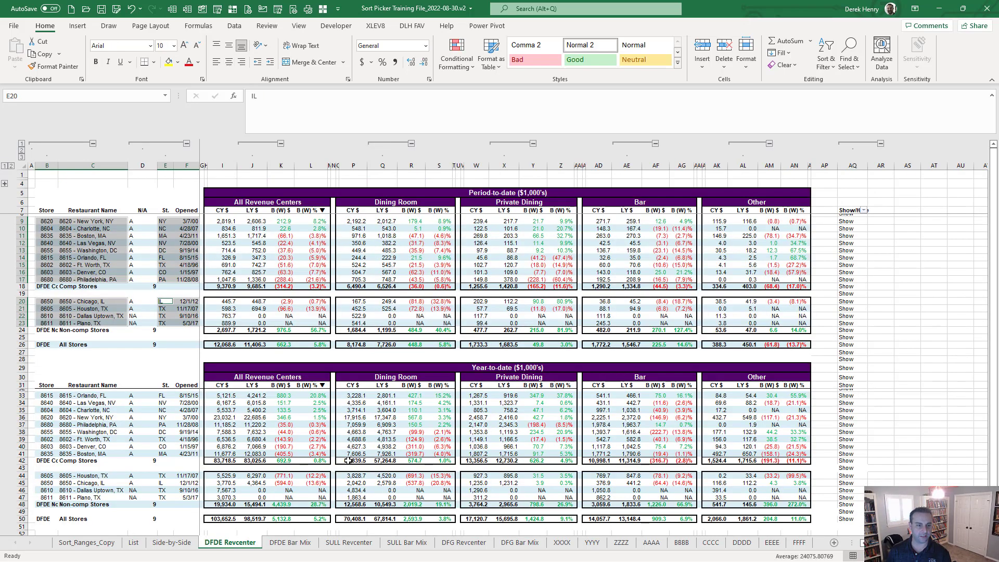
key(ctrl+Page_Down)
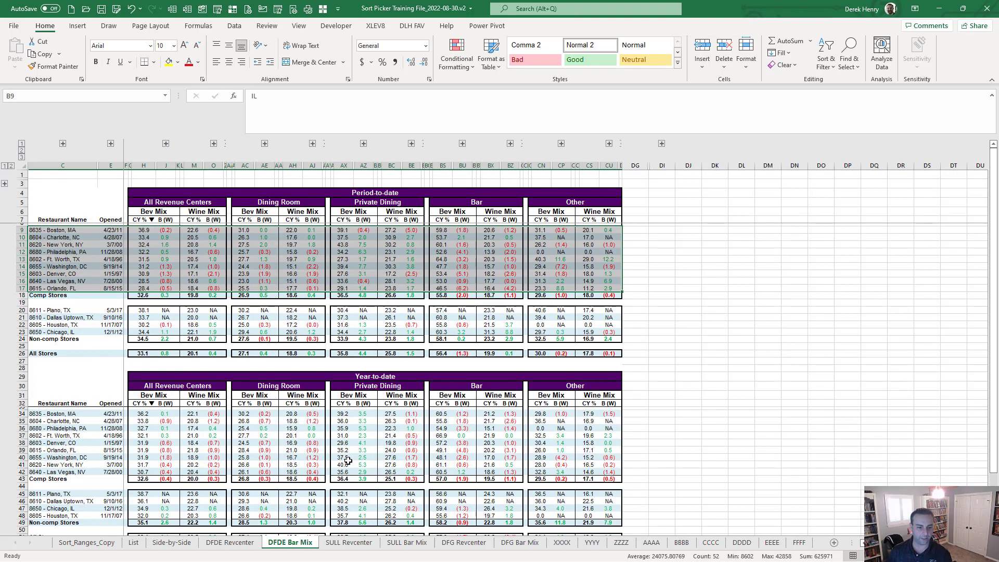
key(ctrl+Page_Up)
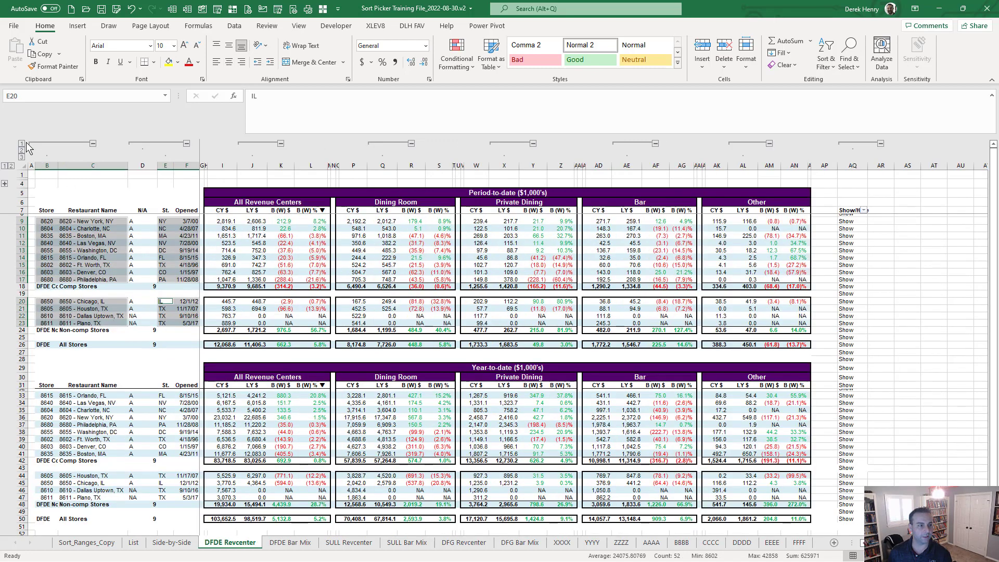
click(22, 144)
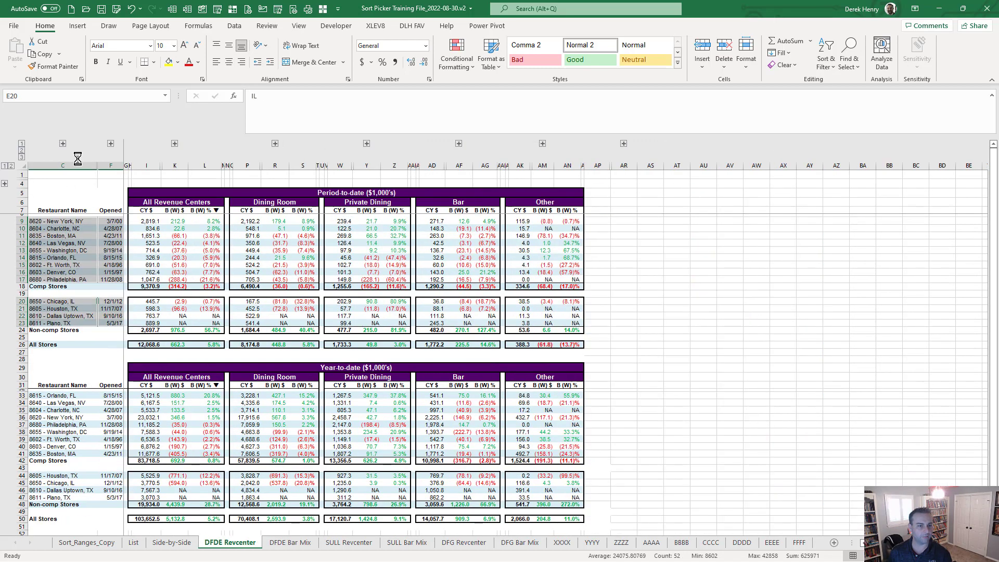
click(655, 292)
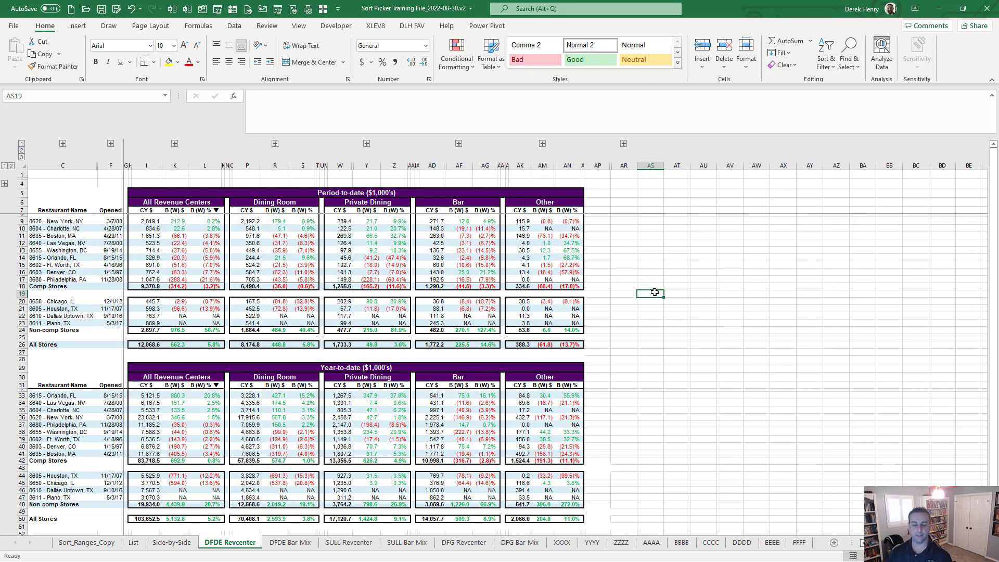
Examine the sort order of the comp stores' period-to-date B (W) % values for All Revenue Centers in L9:L17
click(216, 222)
drag(216, 222, 214, 279)
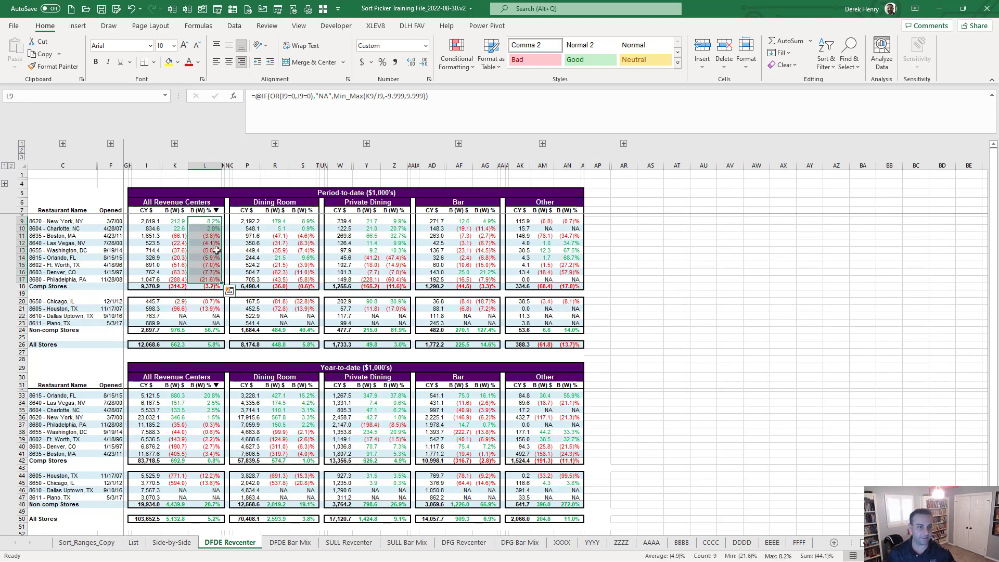
click(651, 311)
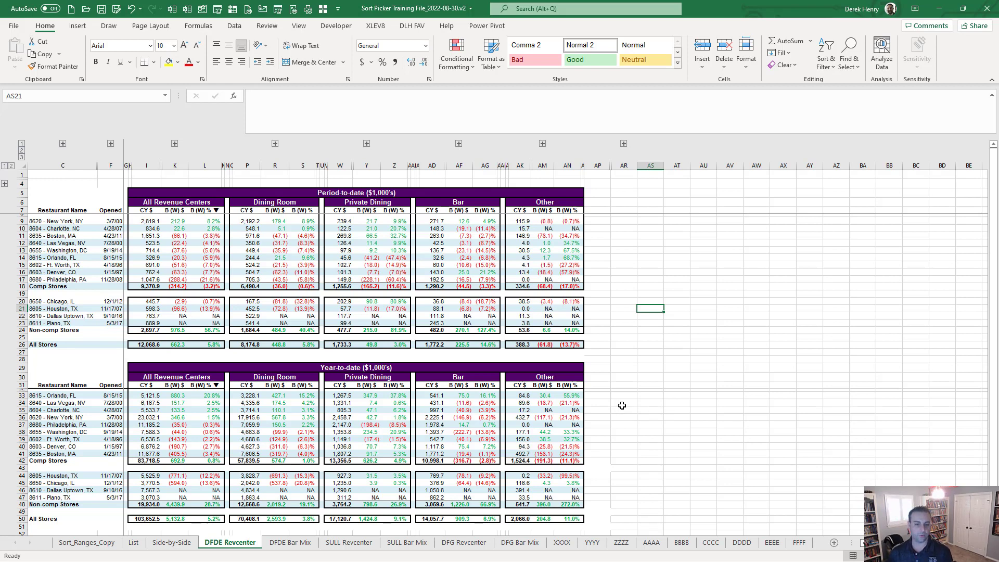
Run the bulk sort action (B) to add the Sort_Ranges setup sheet, and move that sheet ahead of Sort_Ranges_Copy
key(ctrl+shift+s)
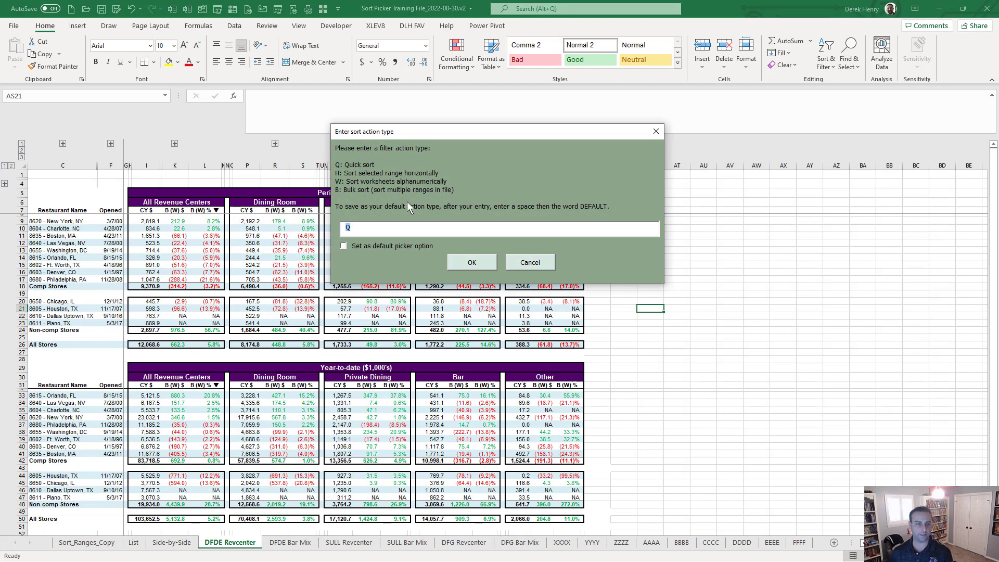
text(b)
key(Return)
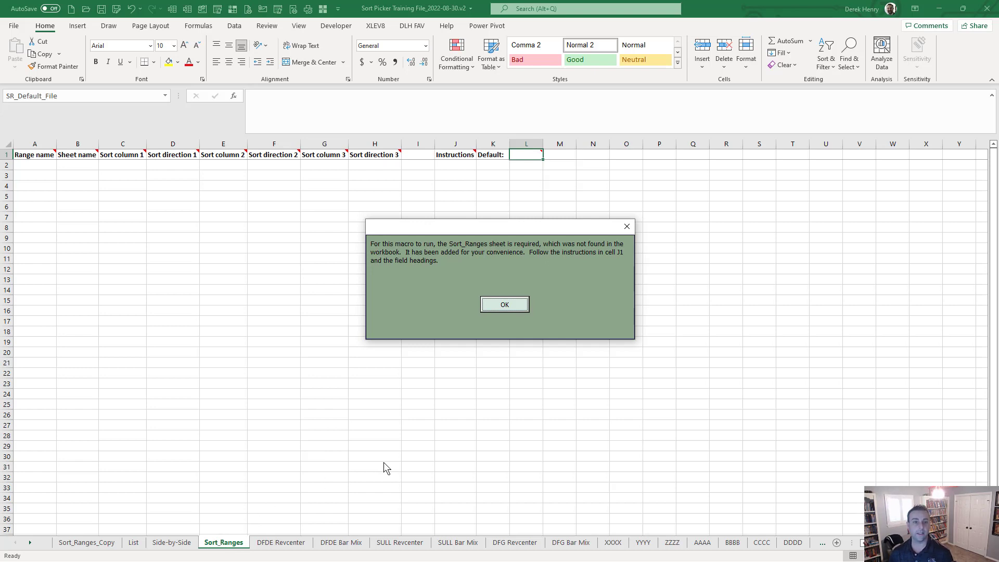
click(504, 305)
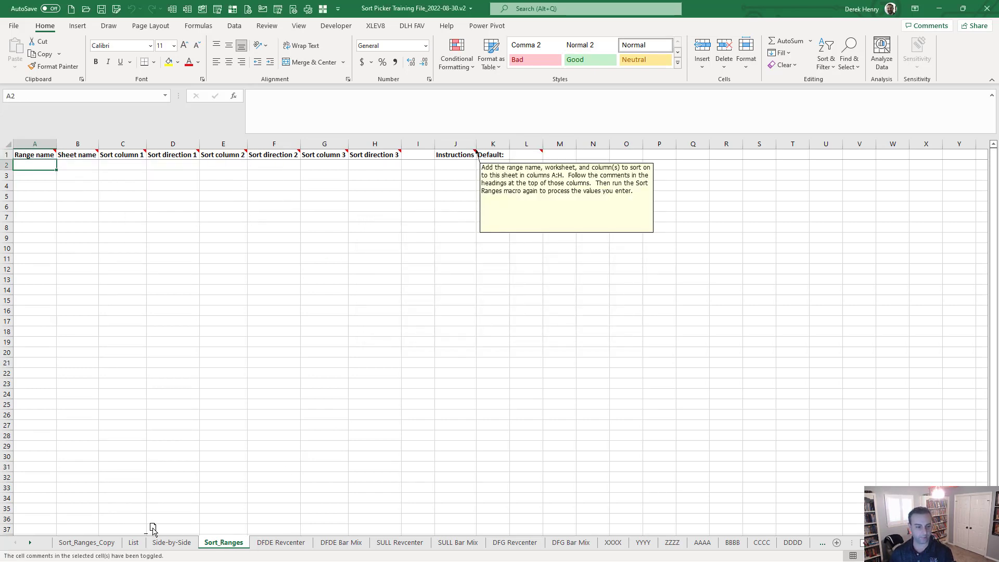
drag(68, 536, 65, 539)
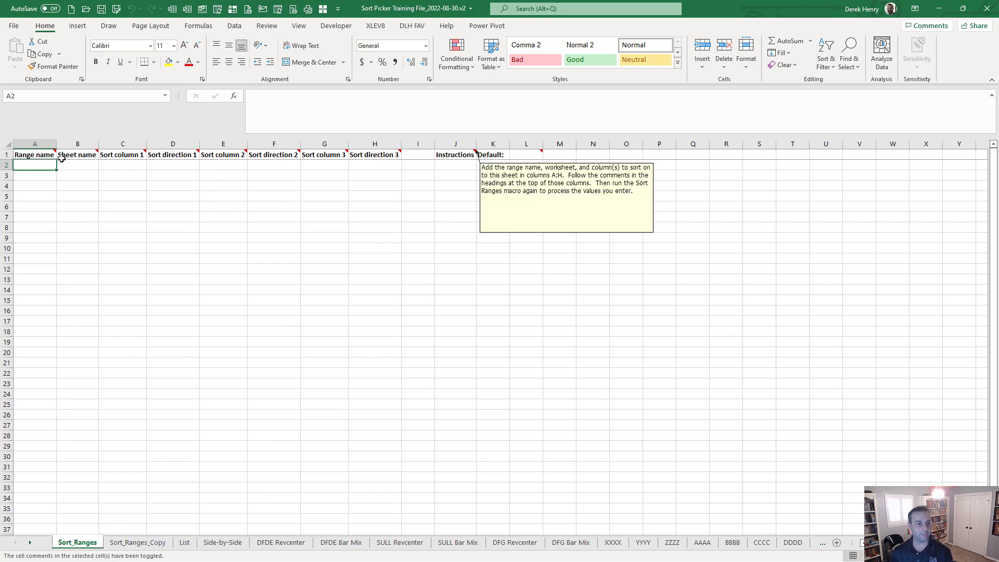
Copy the sort definitions in A2:H25 of Sort_Ranges_Copy into the Sort_Ranges sheet starting at A2
mouse_move(63, 160)
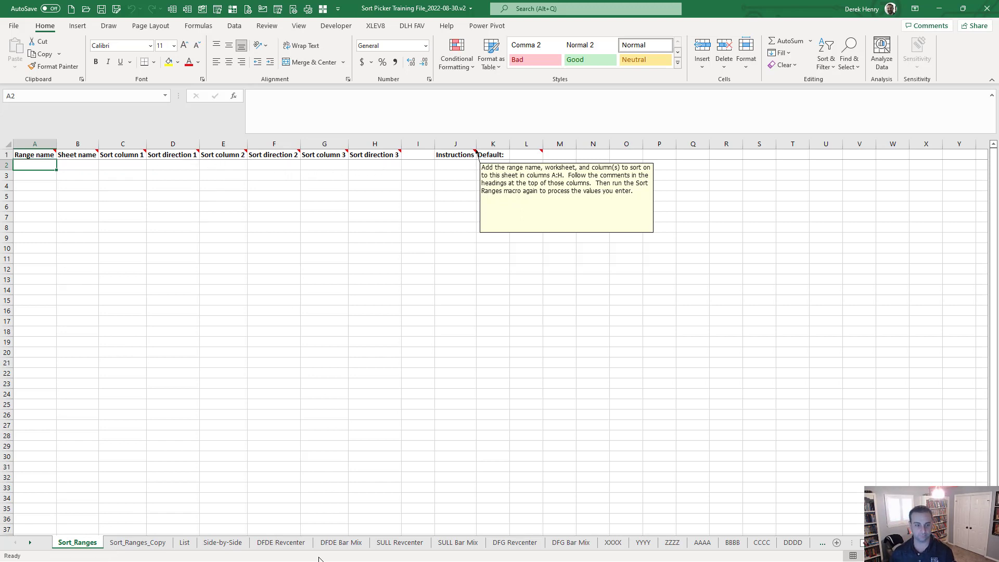
click(140, 543)
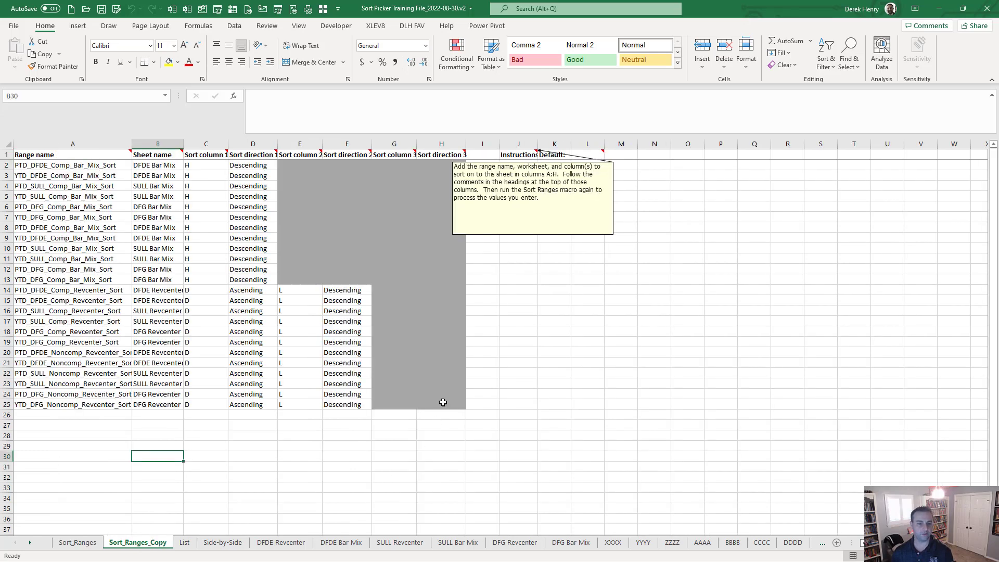
drag(453, 404, 60, 170)
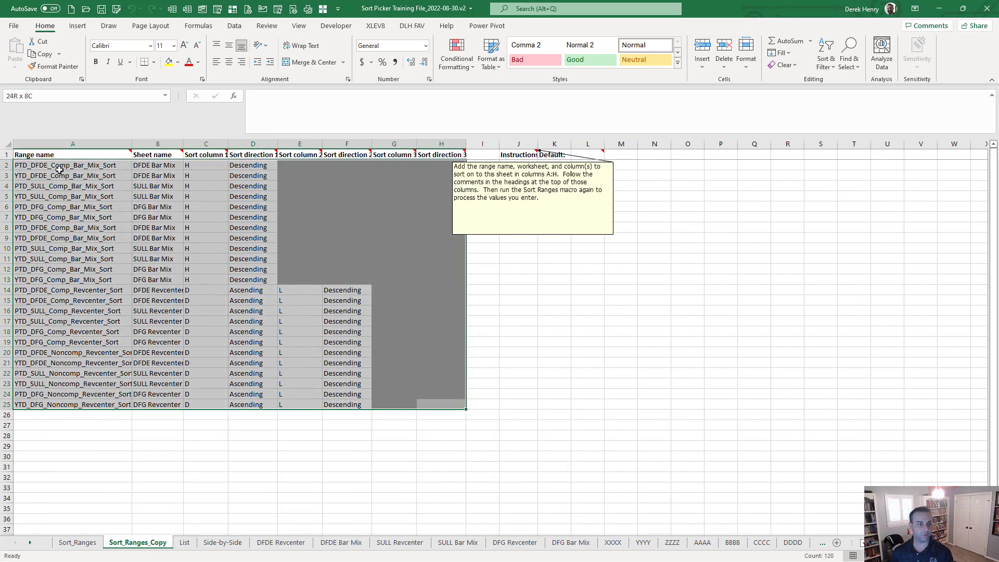
key(ctrl+c)
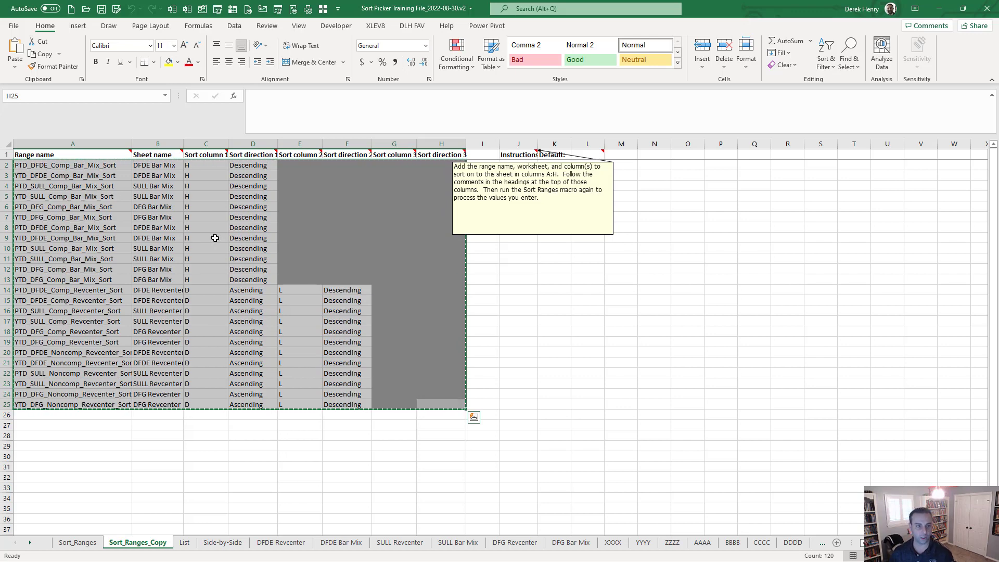
click(77, 541)
mouse_move(33, 159)
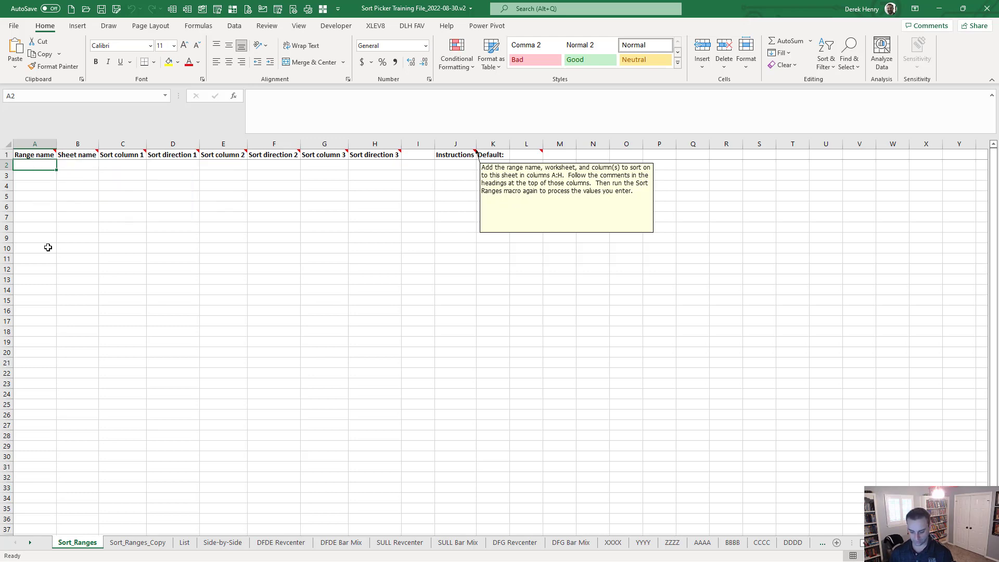
key(ctrl+v)
key(Escape)
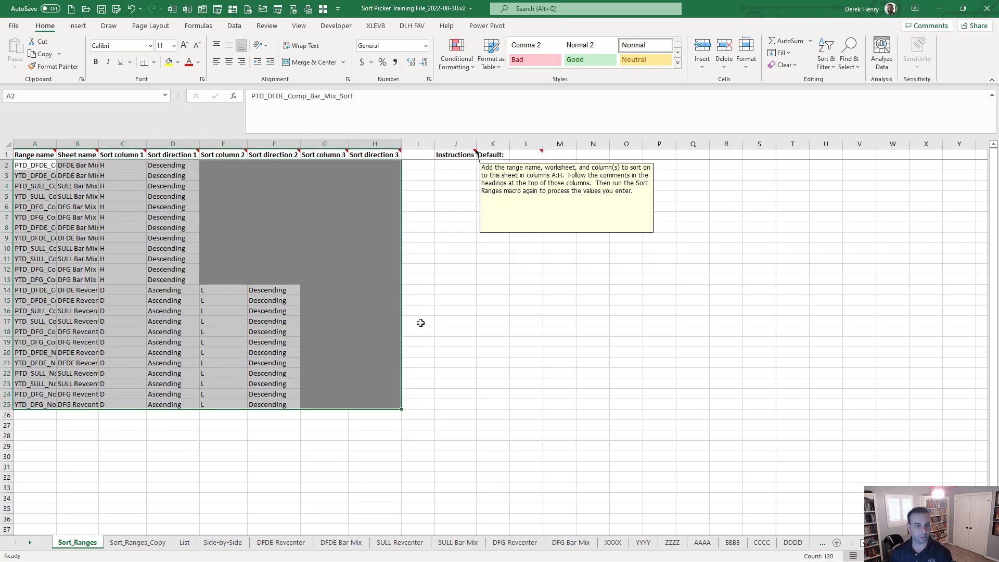
click(432, 323)
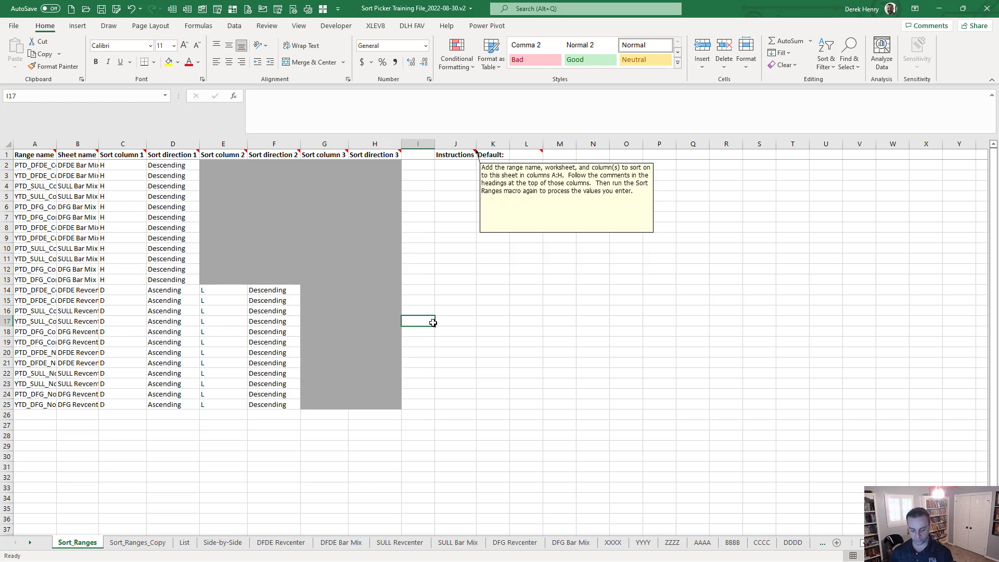
Bulk sort (B) all ranges listed on the Sort_Ranges sheet
key(ctrl+shift+s)
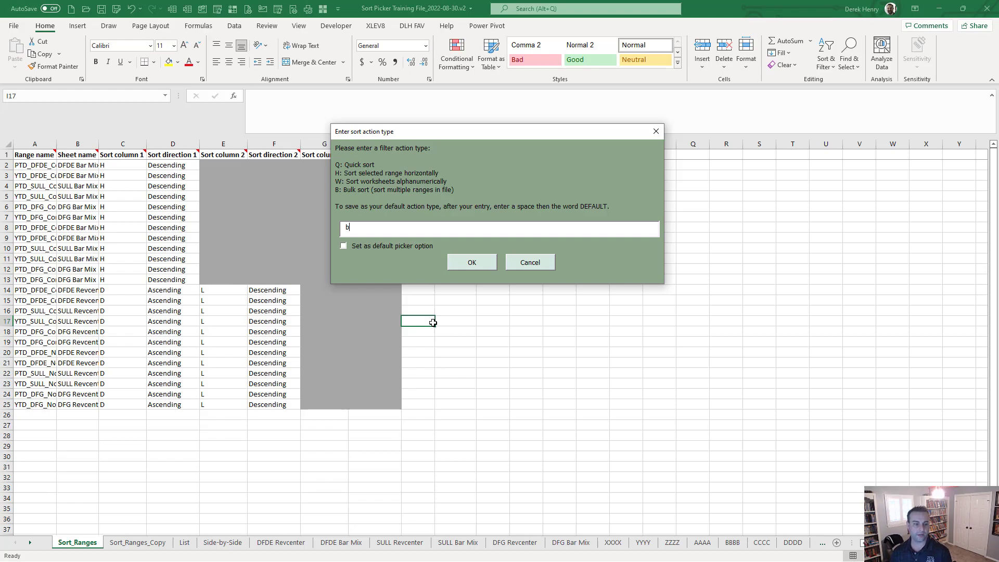
key(Return)
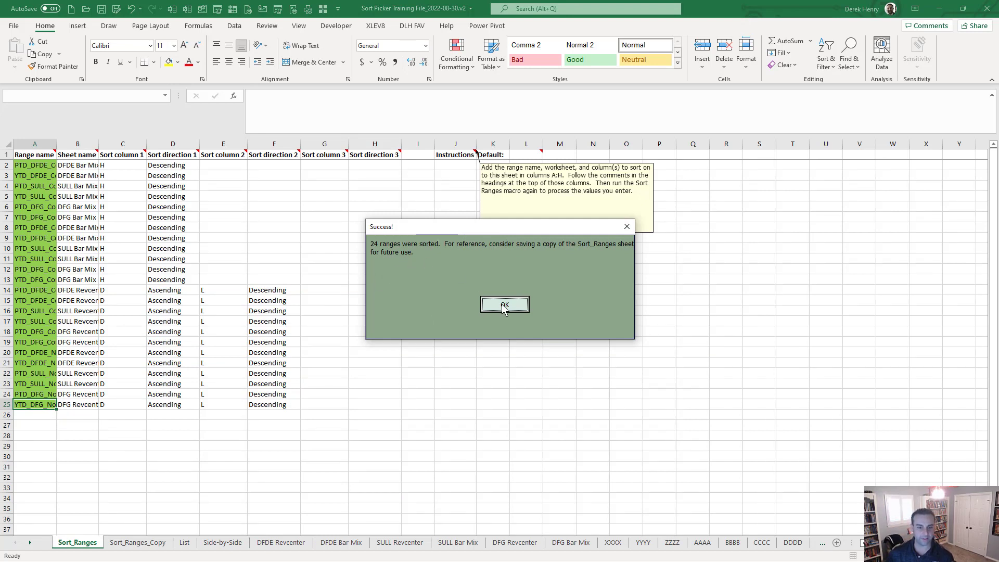
click(502, 304)
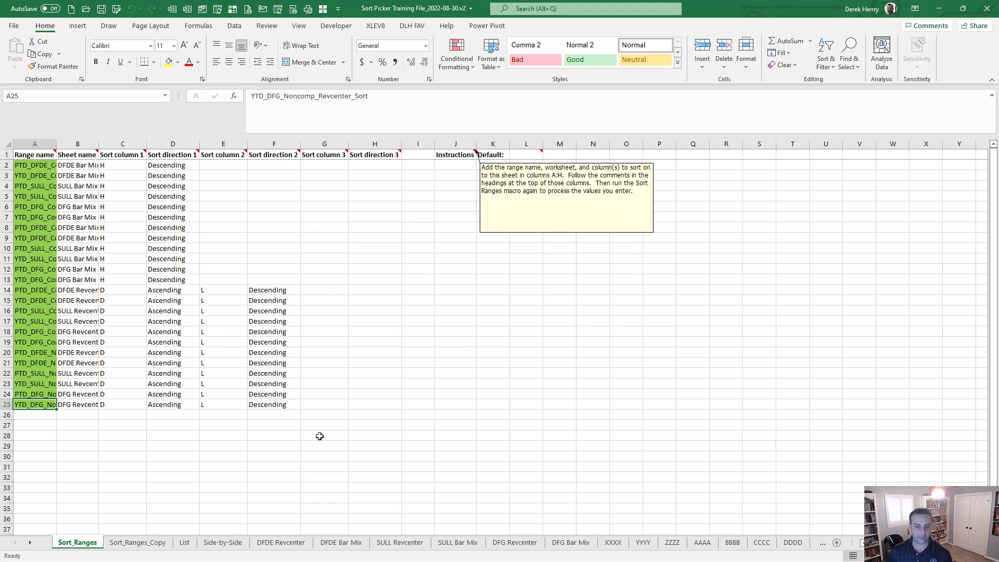
Examine the sorted ranges on DFDE Revcenter and DFDE Bar Mix, including the period-to-date Bev Mix CY % column for comp and non-comp stores
click(289, 551)
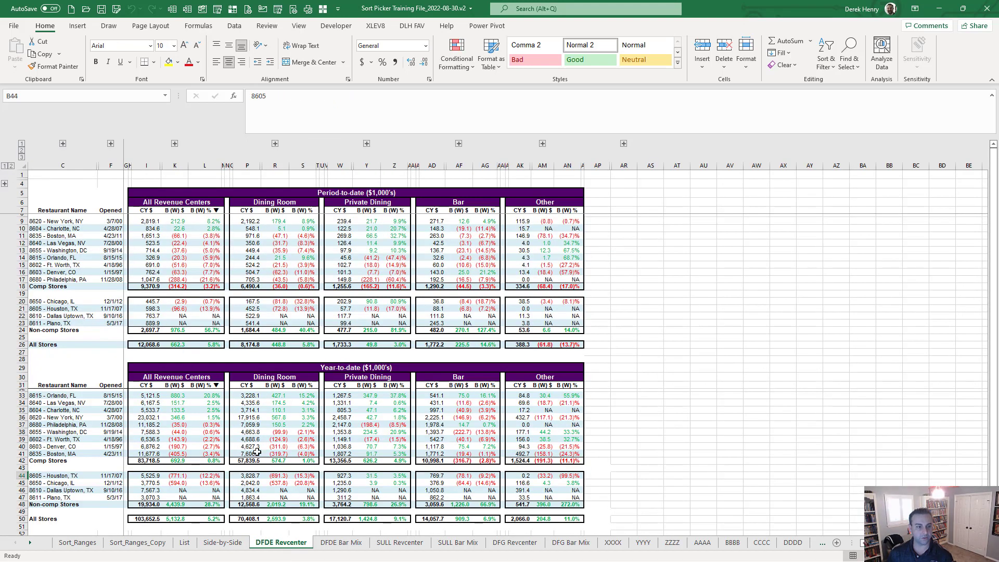
click(78, 542)
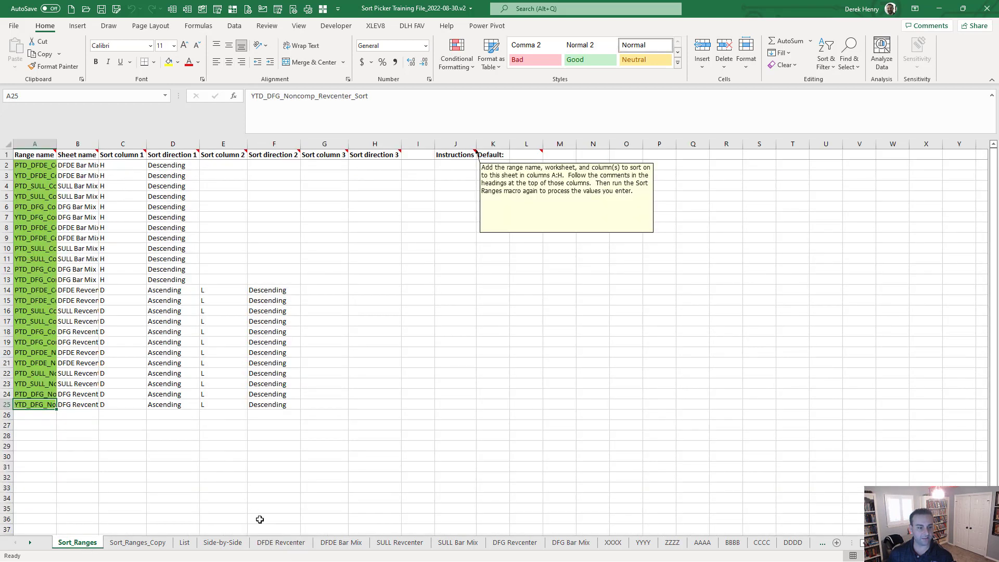
click(335, 541)
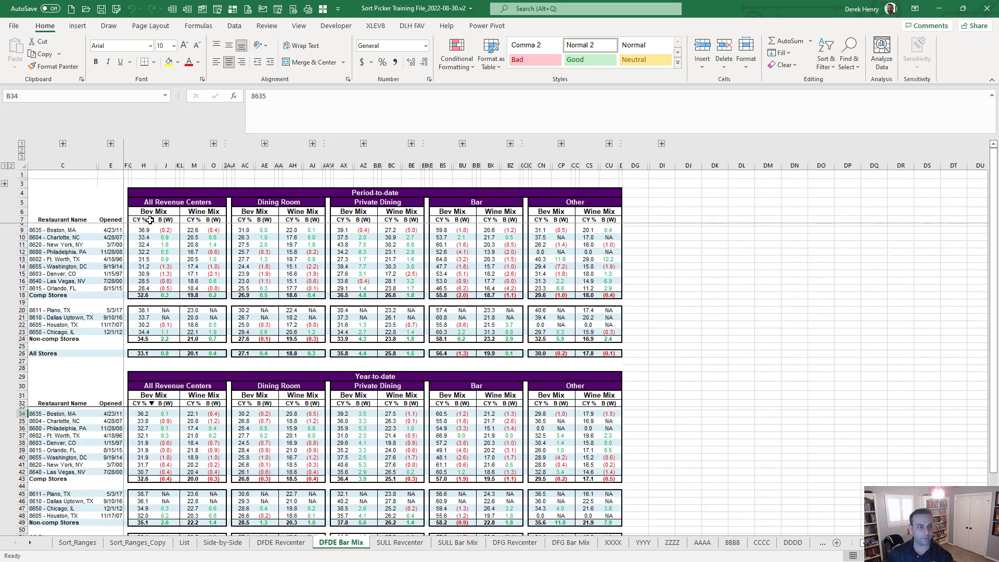
click(146, 229)
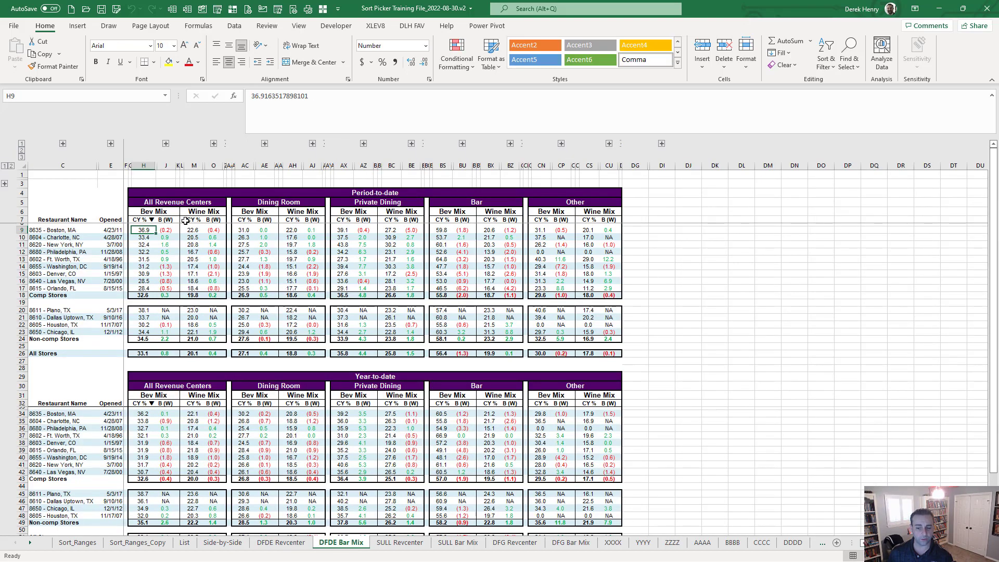
click(152, 221)
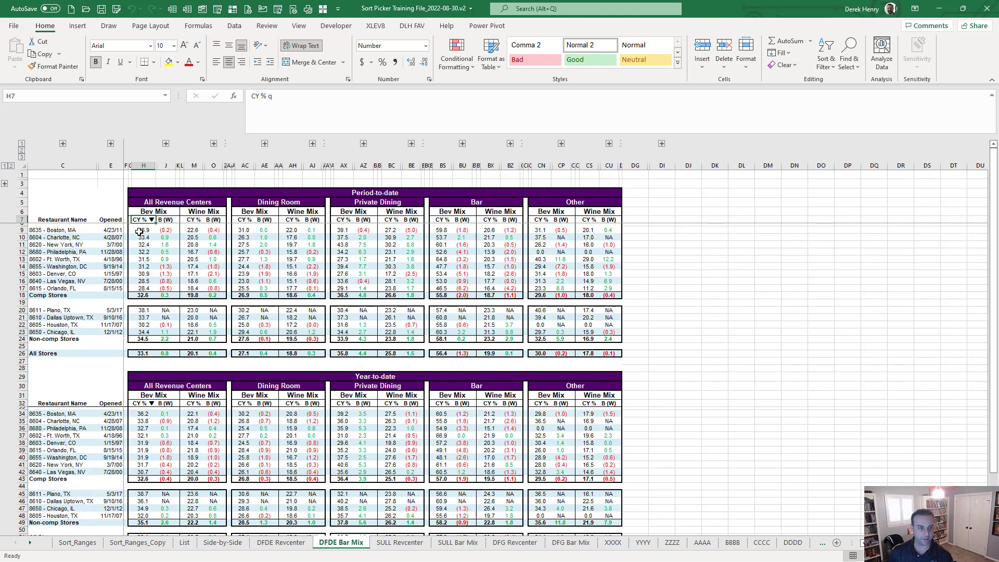
drag(142, 230, 141, 288)
drag(138, 311, 143, 338)
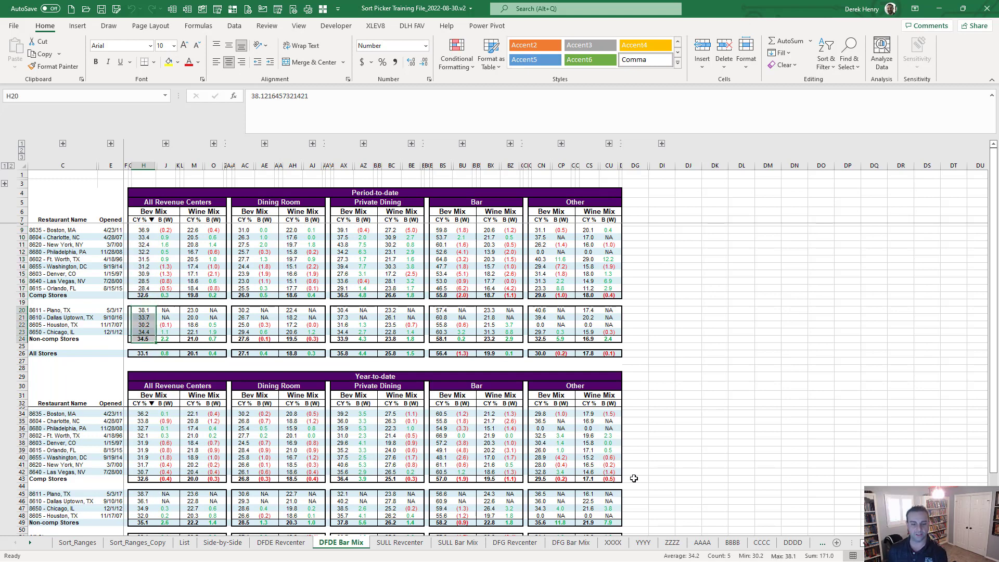
click(738, 458)
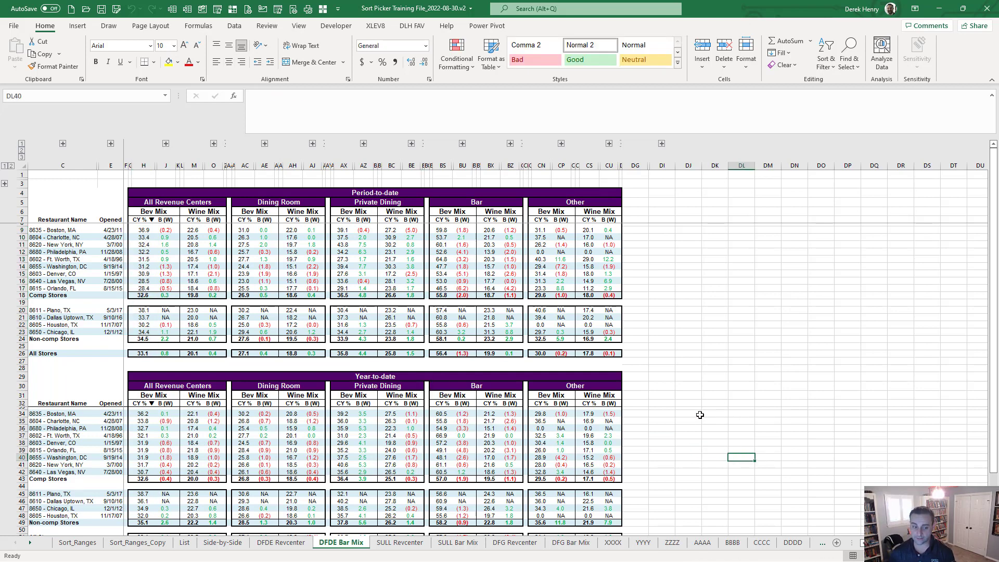
click(647, 347)
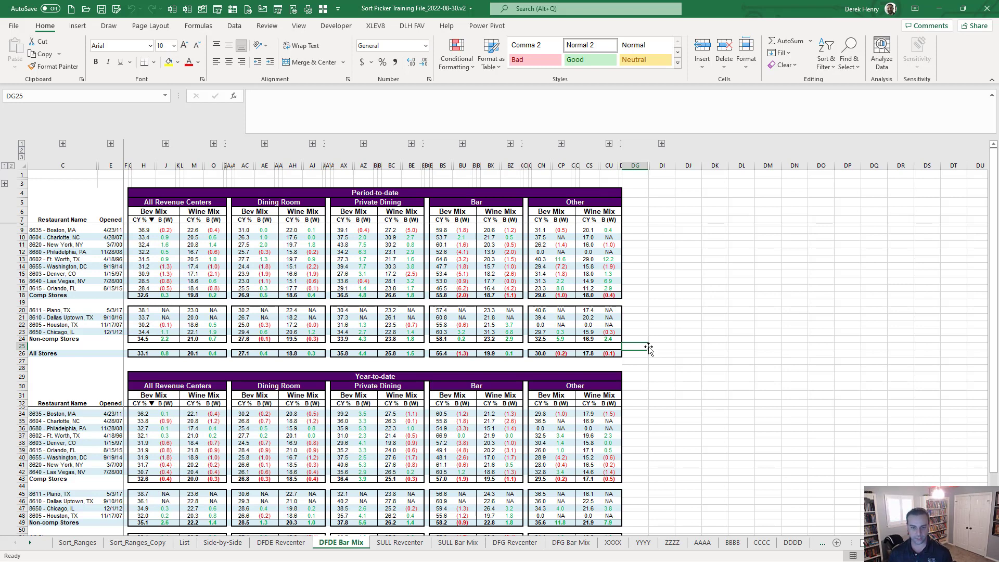
Sort the workbook's worksheets alphanumerically (W) in descending order (Z) and check the sheet order from the first sheet
click(694, 395)
key(ctrl+shift+s)
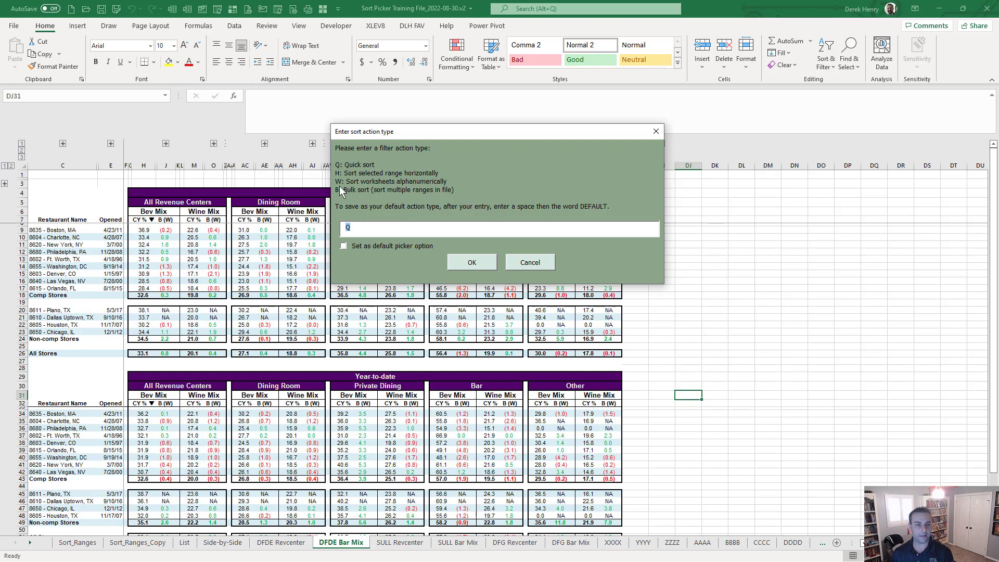
text(w)
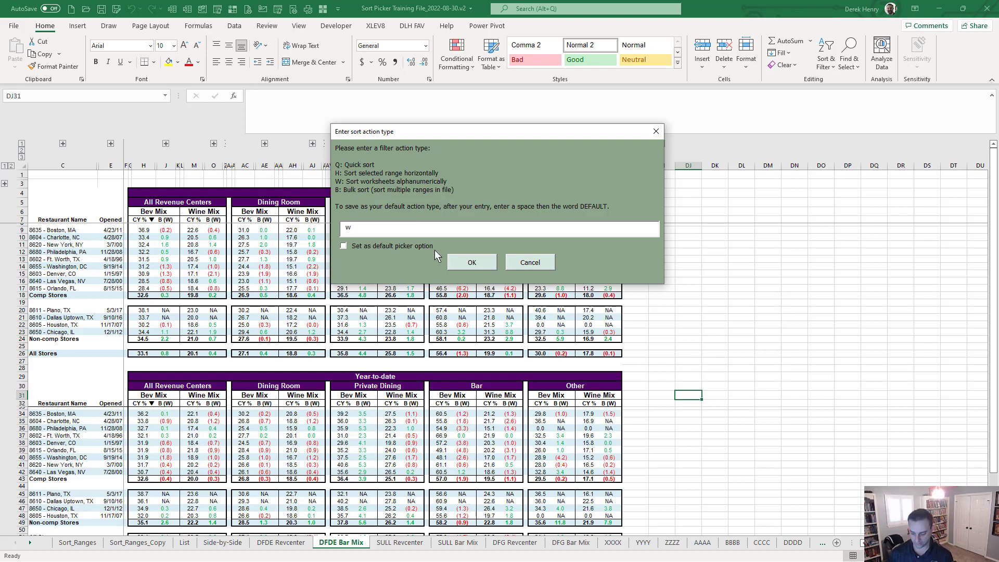
key(Return)
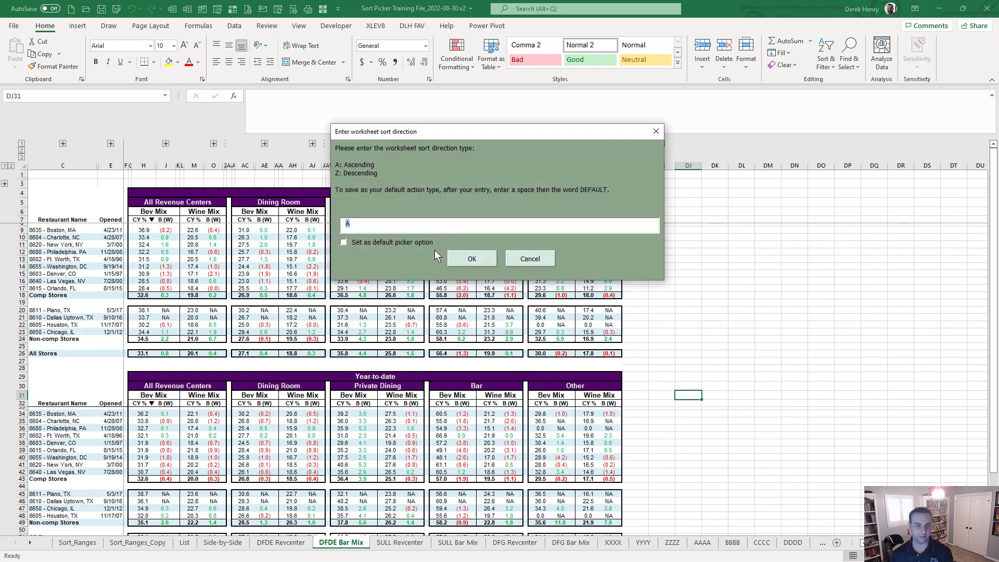
text(a)
key(Return)
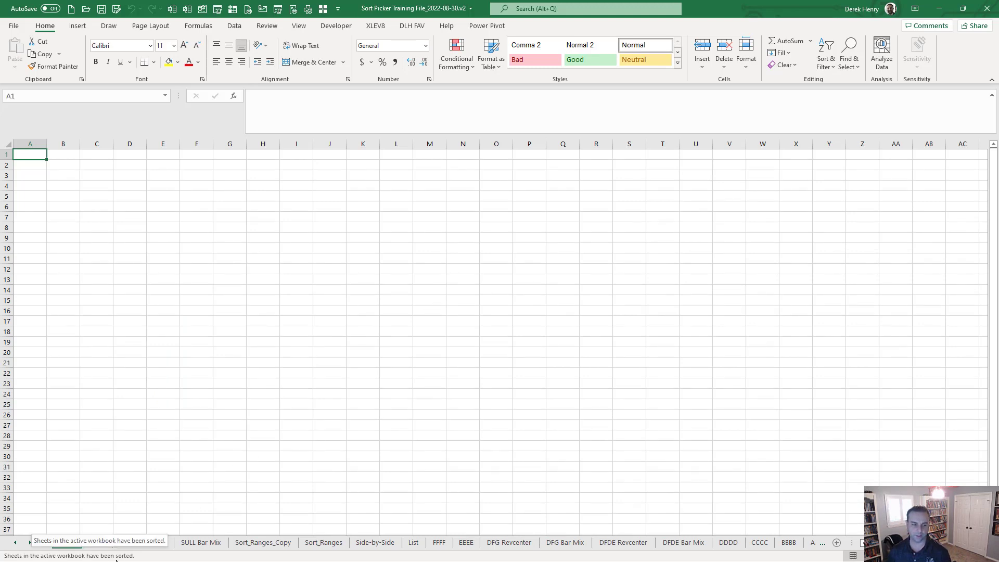
click(16, 542)
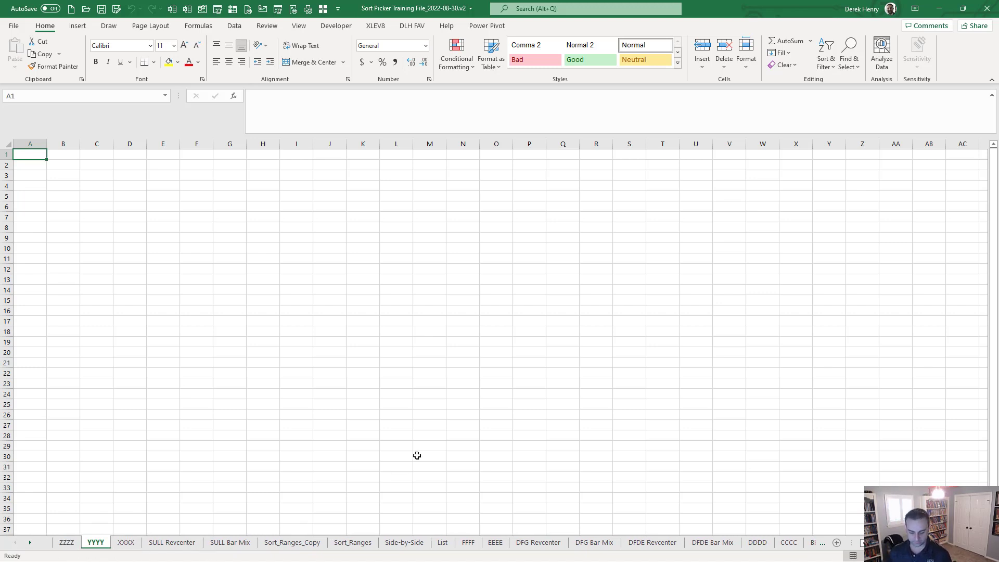
Sort the workbook's worksheets alphanumerically (W) in ascending order (A)
key(ctrl+shift+s)
text(w)
key(Return)
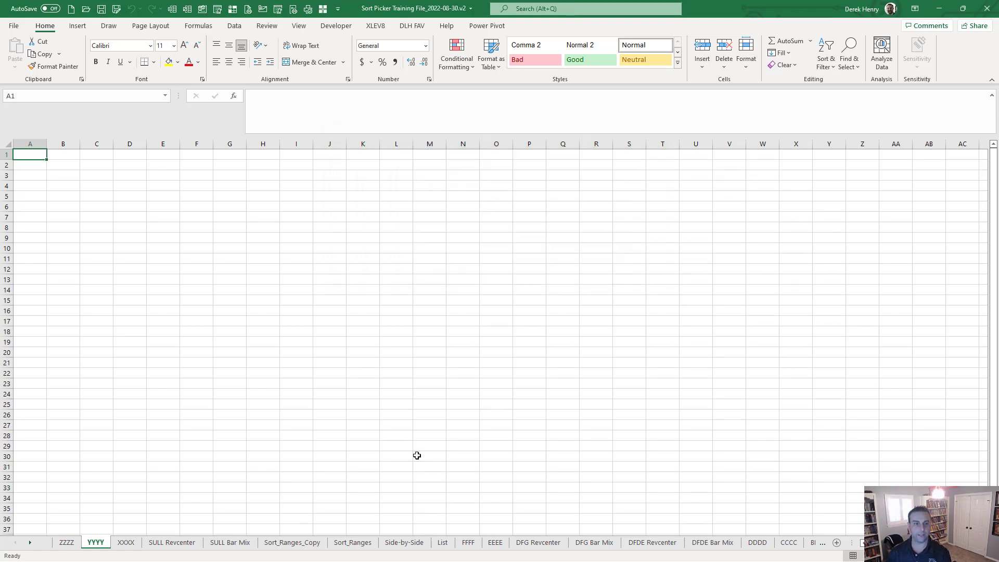
text(a)
key(Return)
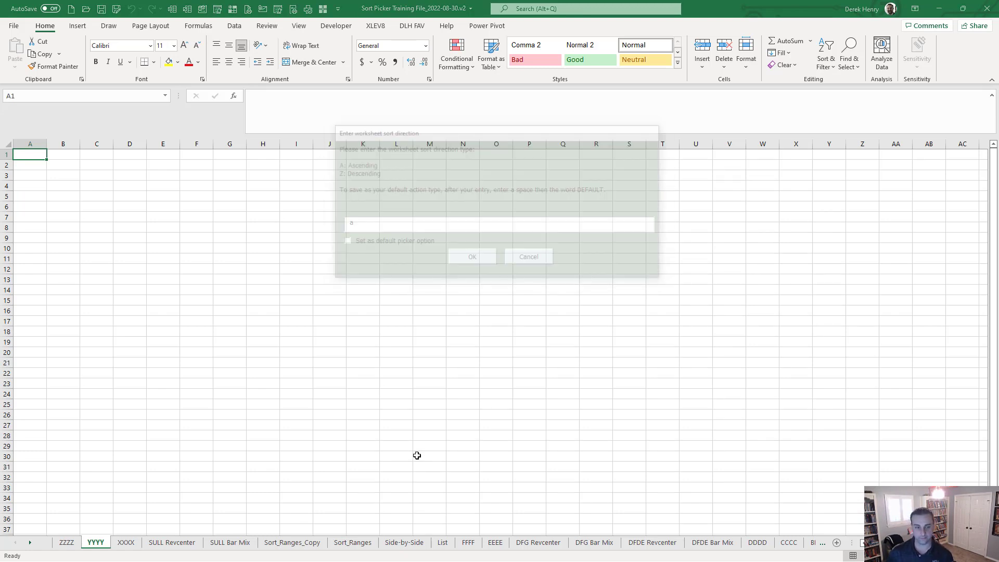